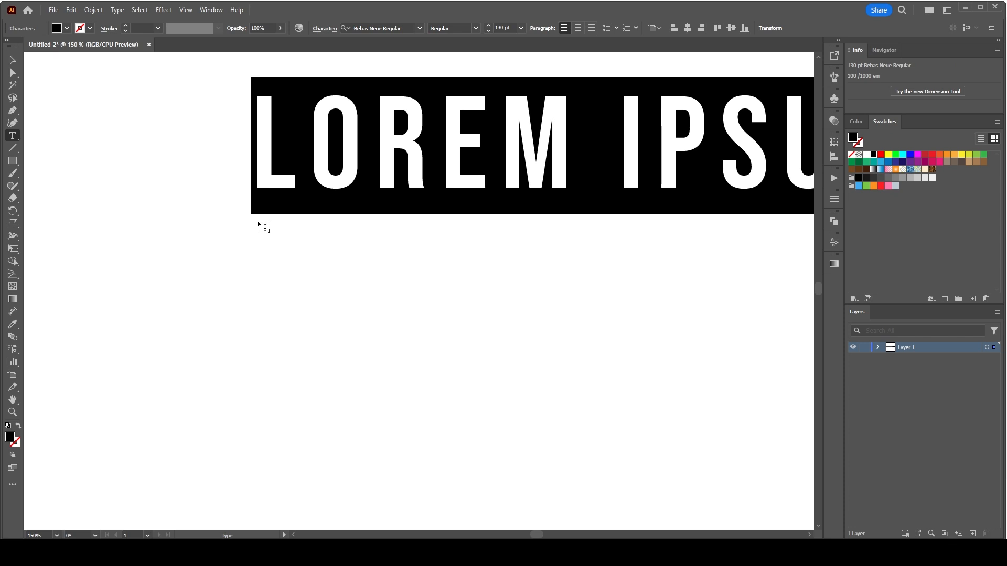
Step: Replace the placeholder text with TIGER and move the word down and to the left on the canvas
type("TIGER")
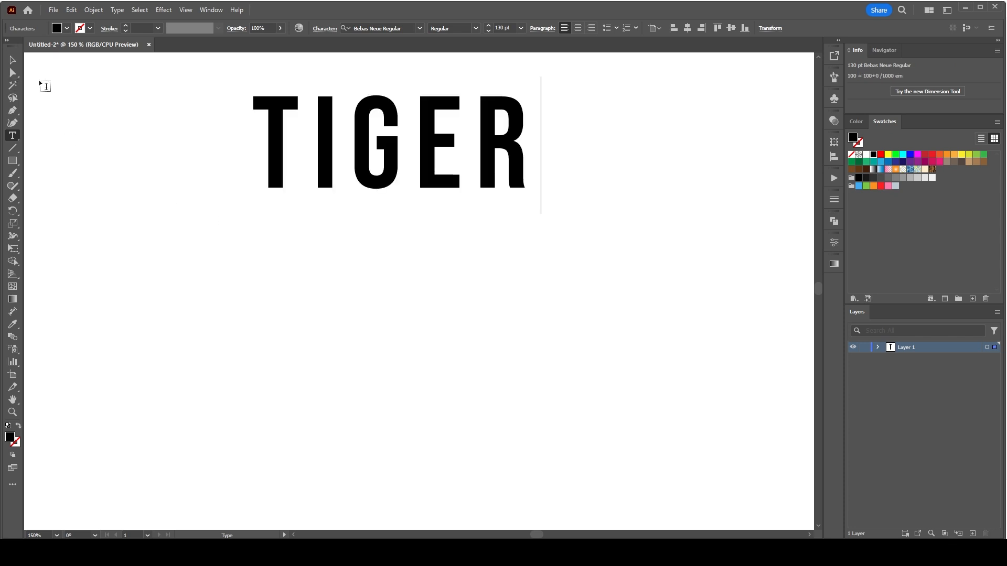
left_click(11, 62)
left_click_drag(388, 154, 231, 242)
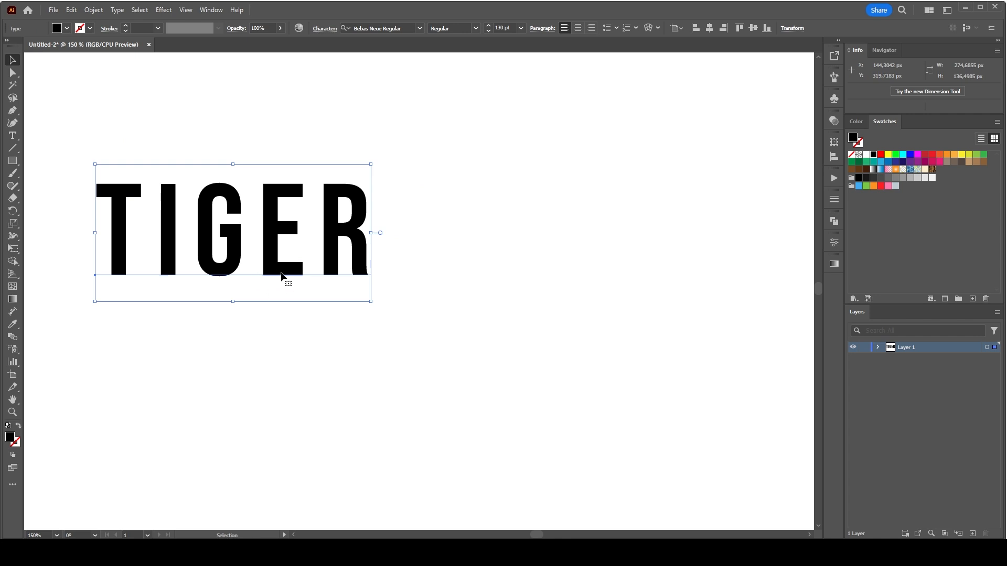
Step: Show the Appearance settings for the TIGER text and colour its characters with the pale cream swatch
left_click(210, 10)
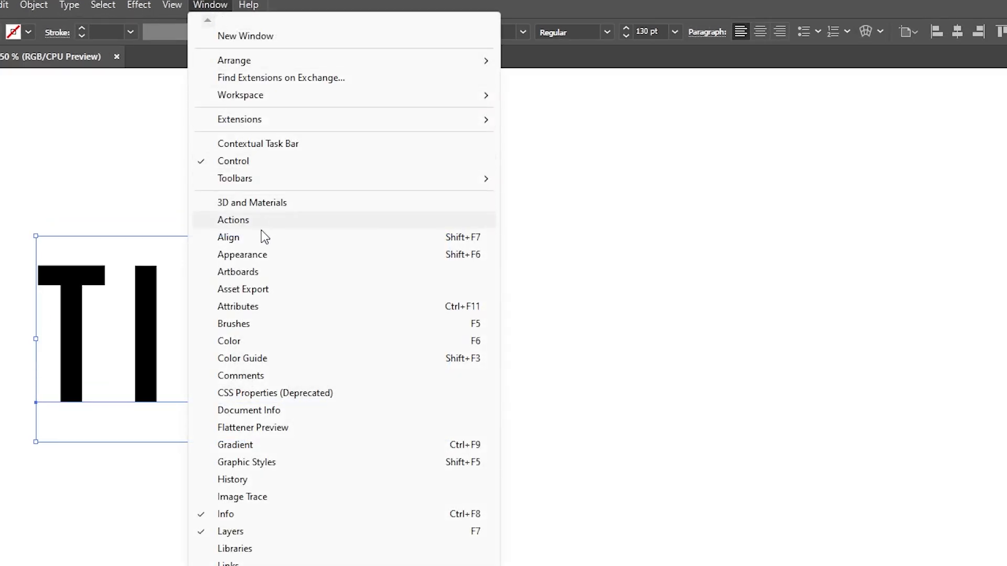
left_click(265, 255)
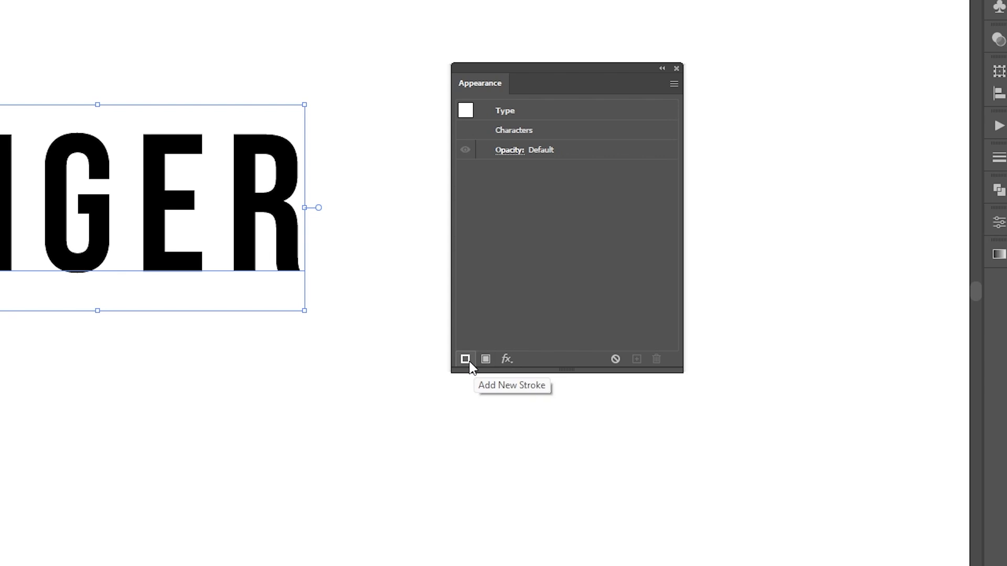
left_click(509, 361)
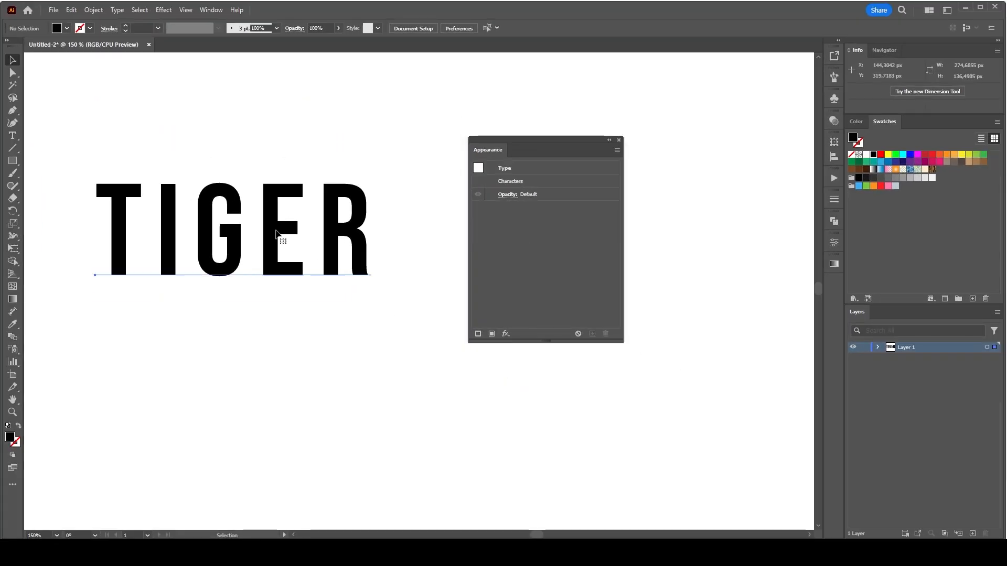
left_click(300, 256)
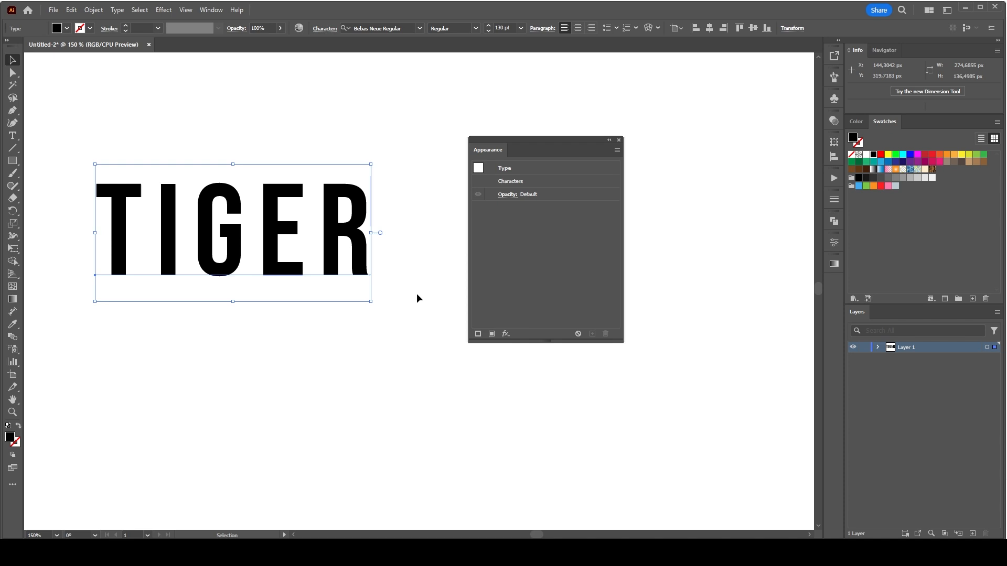
left_click(67, 28)
left_click(51, 68)
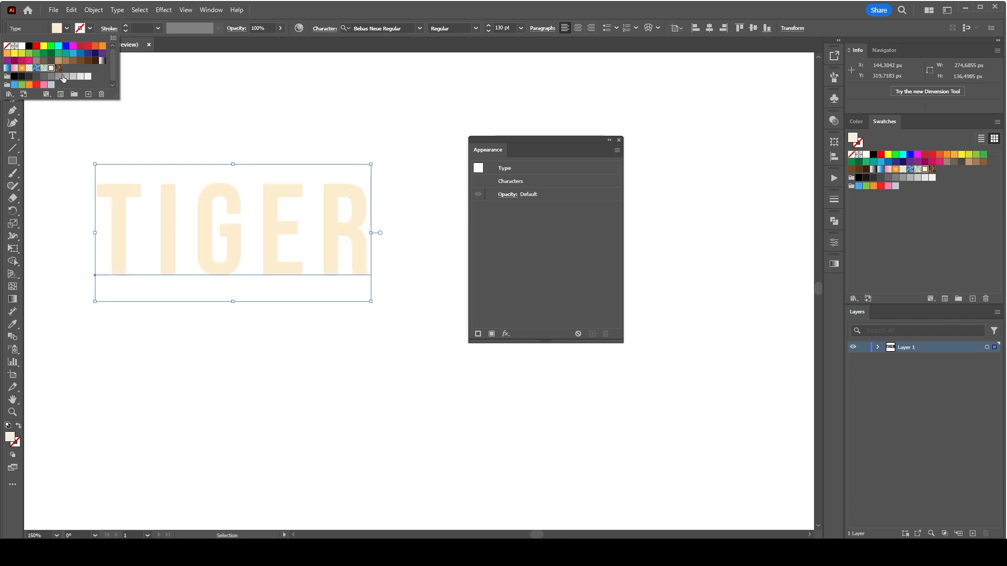
Step: Add a new dark fill to the TIGER text and toggle its visibility to compare, leaving it shown
left_click(491, 332)
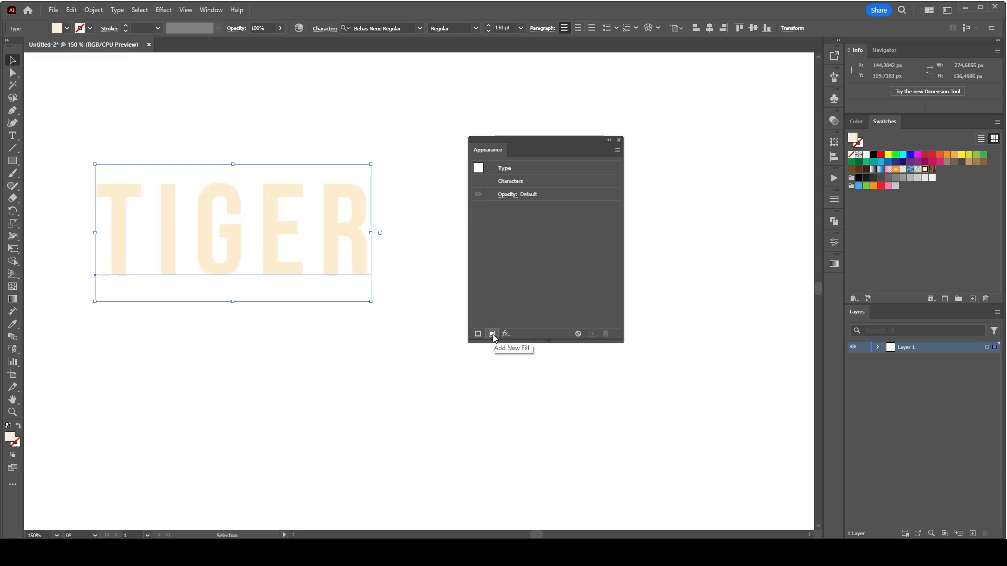
left_click(492, 334)
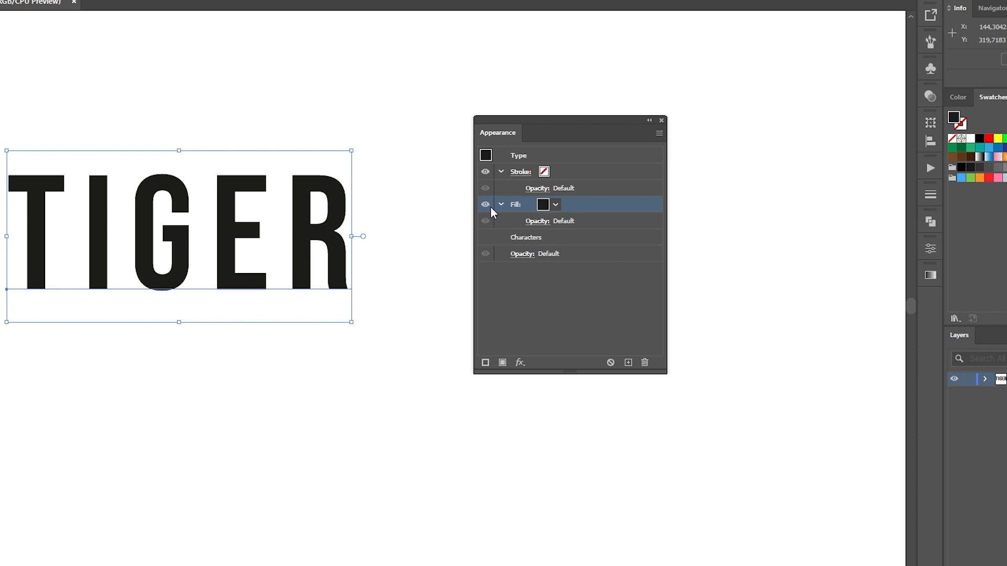
left_click(486, 204)
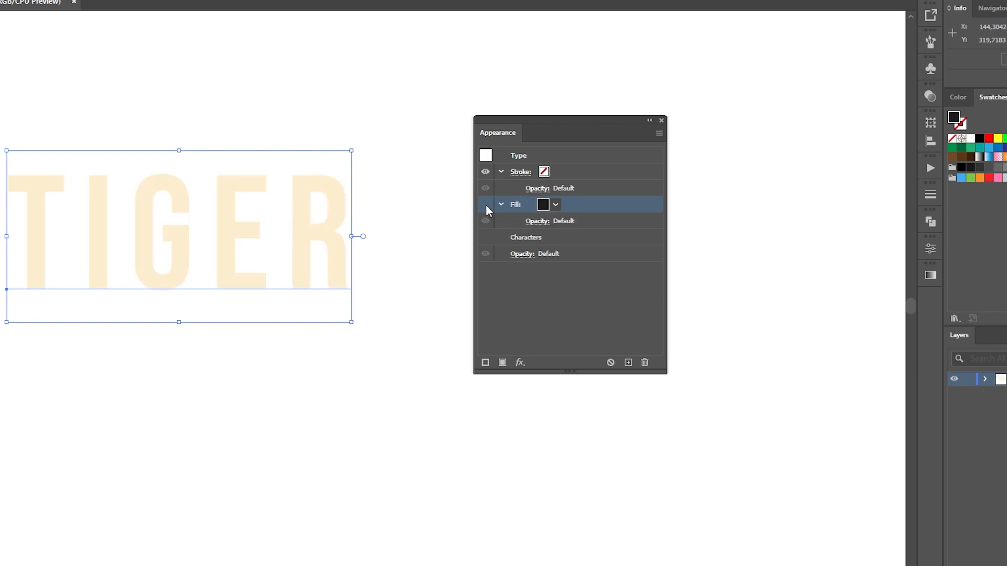
left_click(485, 204)
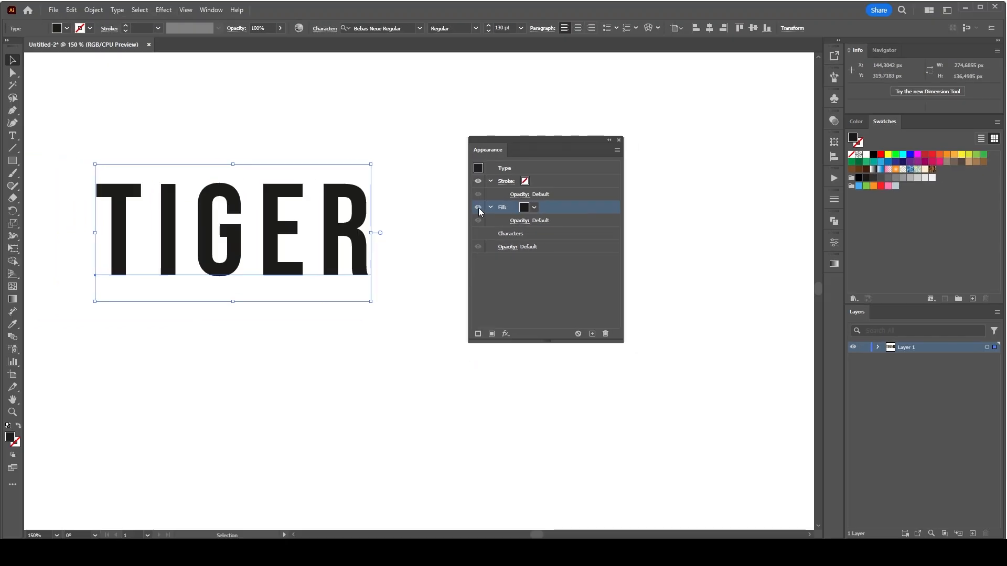
left_click(478, 207)
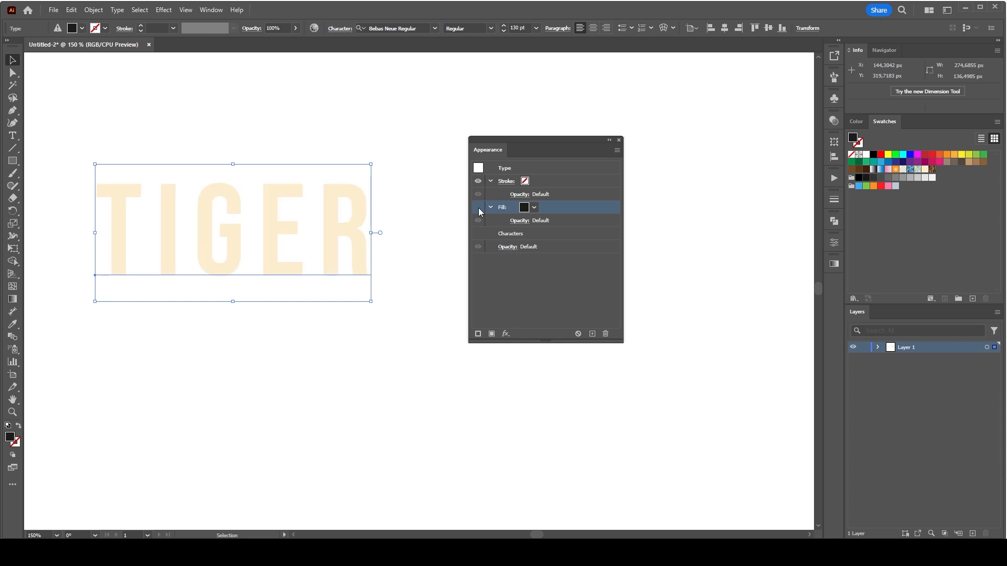
left_click(478, 208)
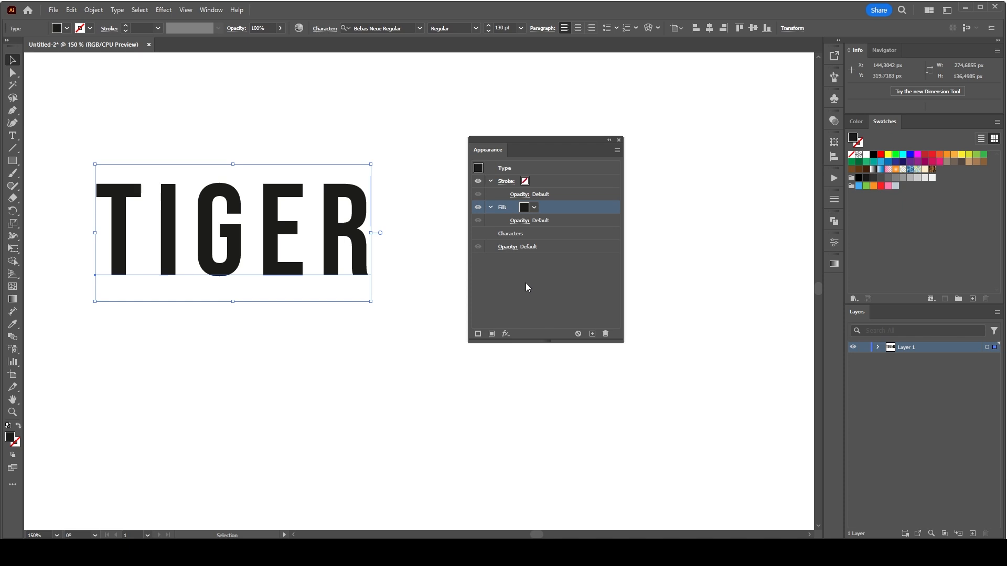
Step: Apply an Offset Path effect to the dark fill with a 20 px offset and Round joins
left_click(508, 334)
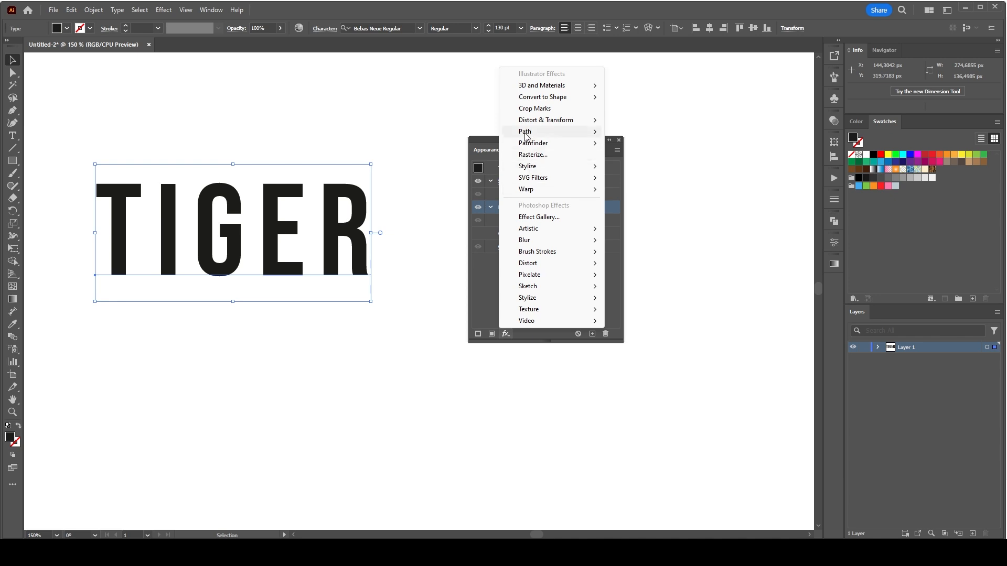
mouse_move(527, 131)
left_click(637, 131)
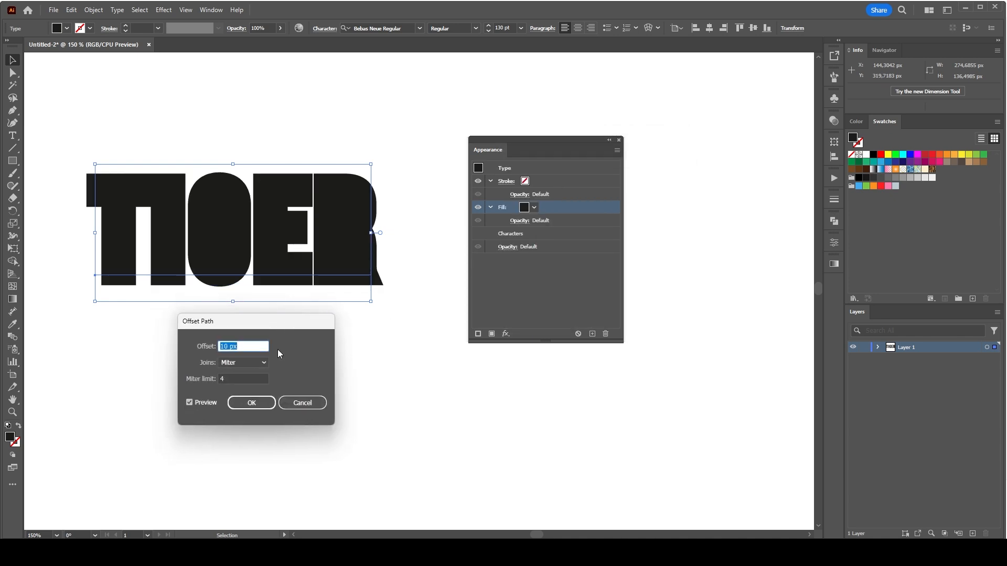
key("Up")
key("Up")
key("Up")
key("Up")
key("Up")
key("Up")
key("Up")
key("Up")
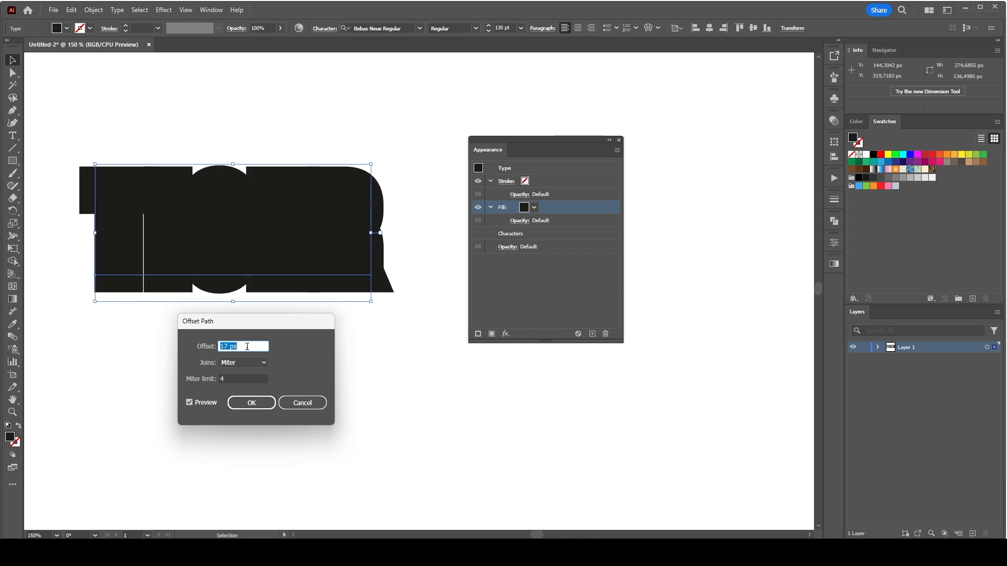
key("Up")
key("Up")
left_click(253, 367)
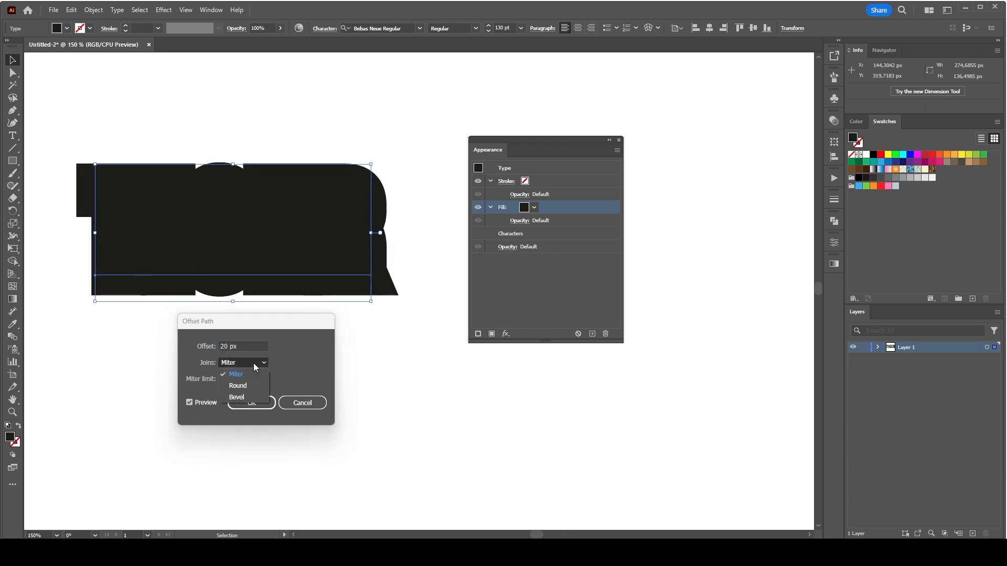
left_click(253, 386)
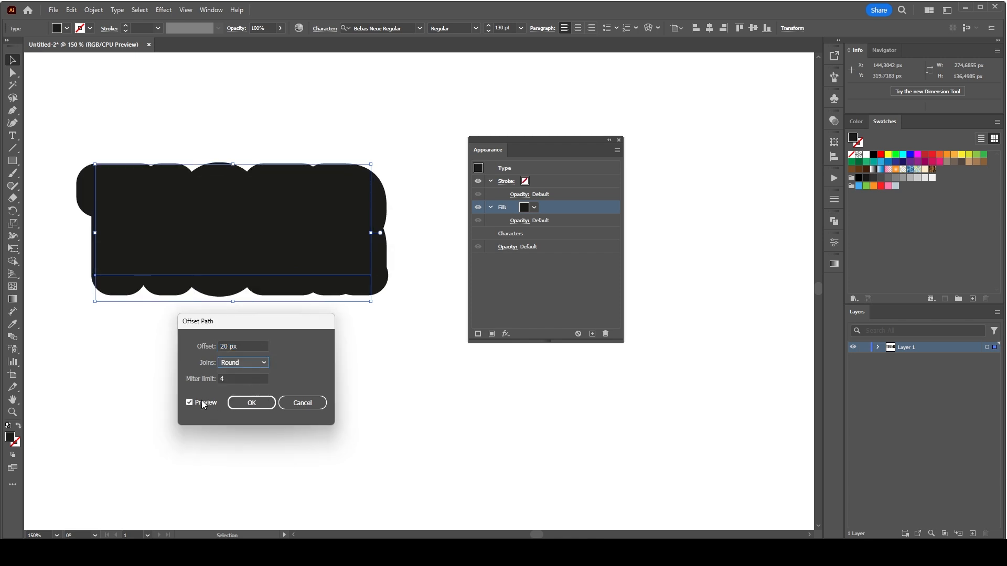
left_click(250, 402)
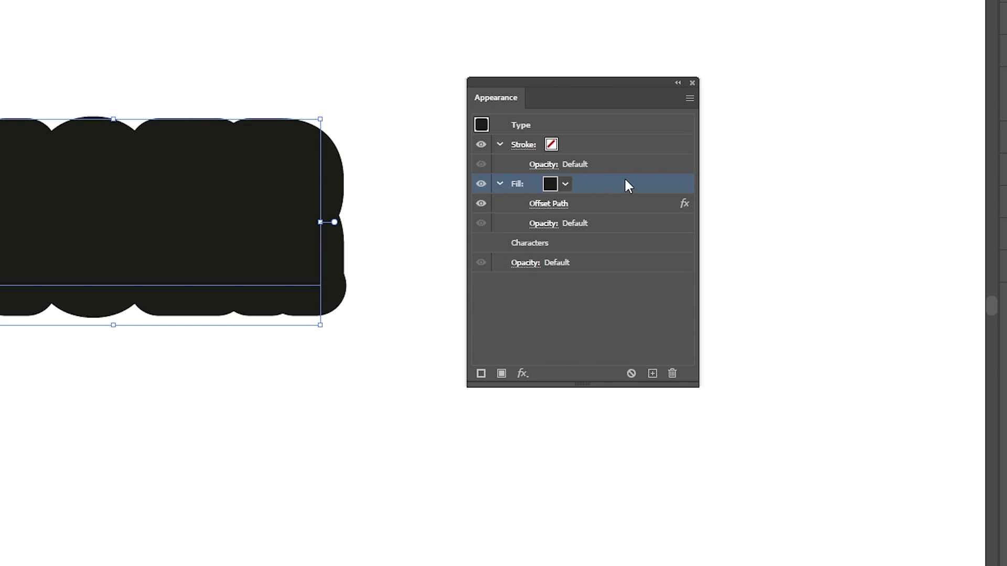
Step: Move the Characters entry above the stroke and fill in the appearance stack, and set the stroke colour to white
left_click(617, 242)
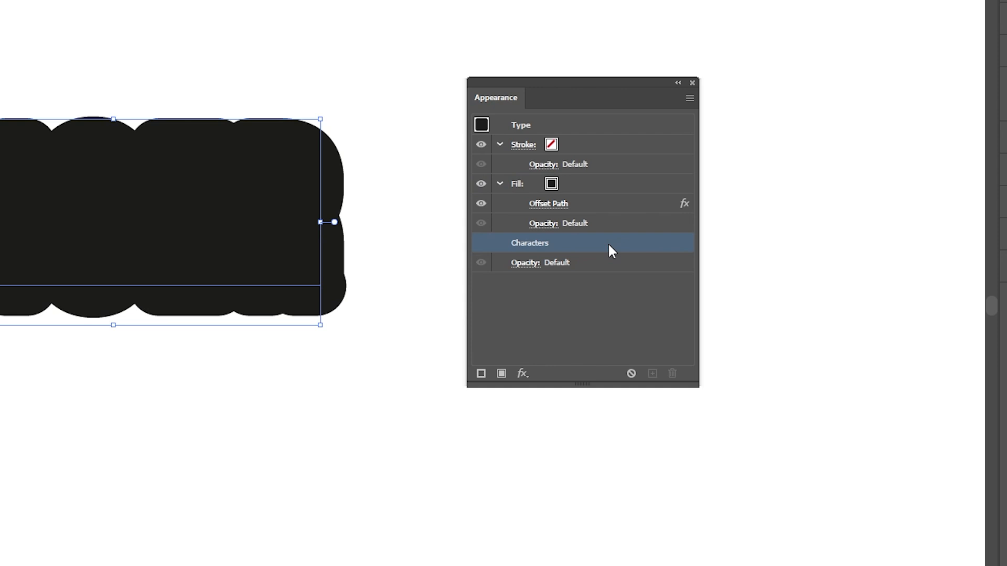
left_click_drag(608, 243, 608, 143)
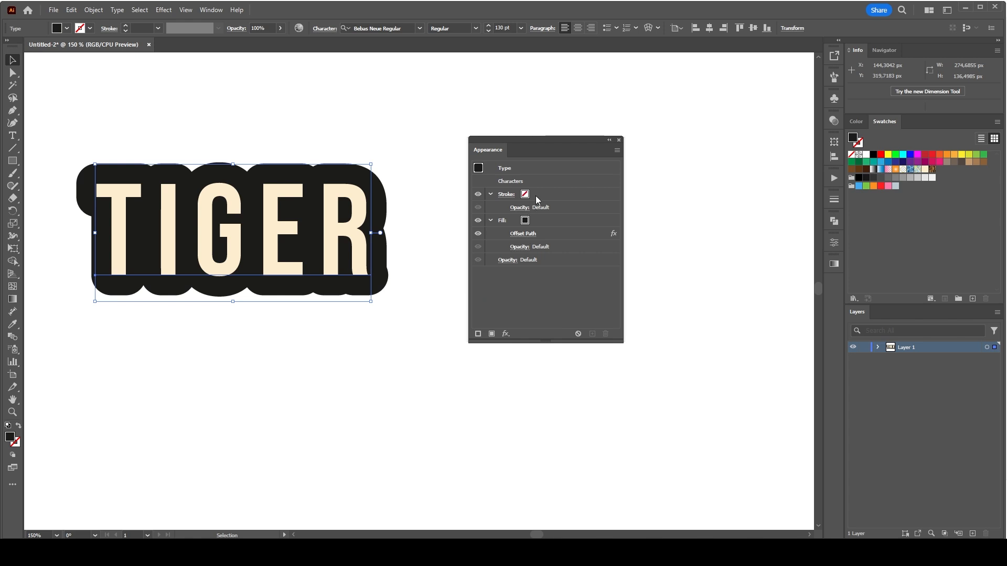
left_click(525, 194)
left_click(534, 194)
left_click(442, 212)
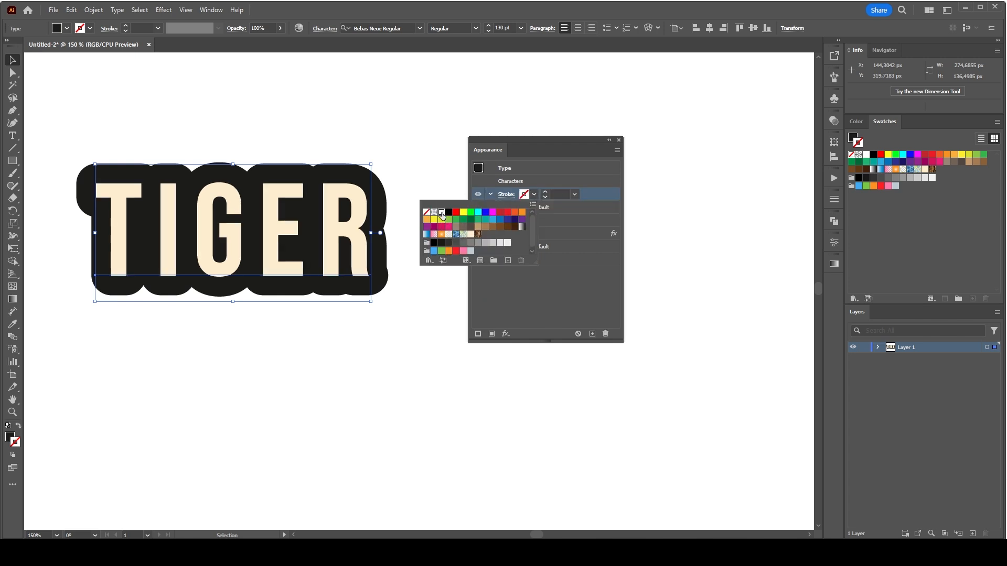
left_click(604, 195)
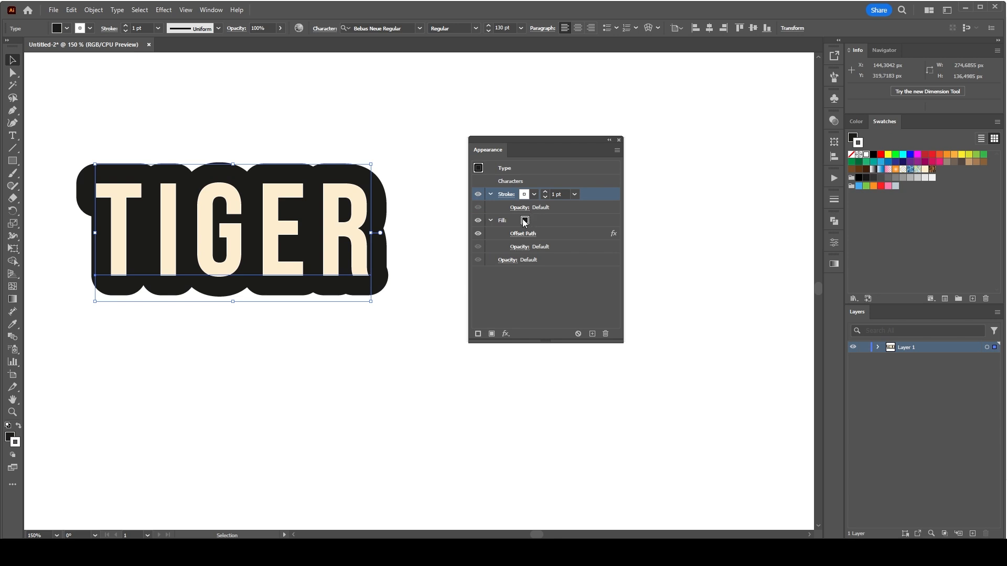
Step: Apply an Offset Path effect to the white stroke with a 13 px offset and Round joins
left_click(506, 334)
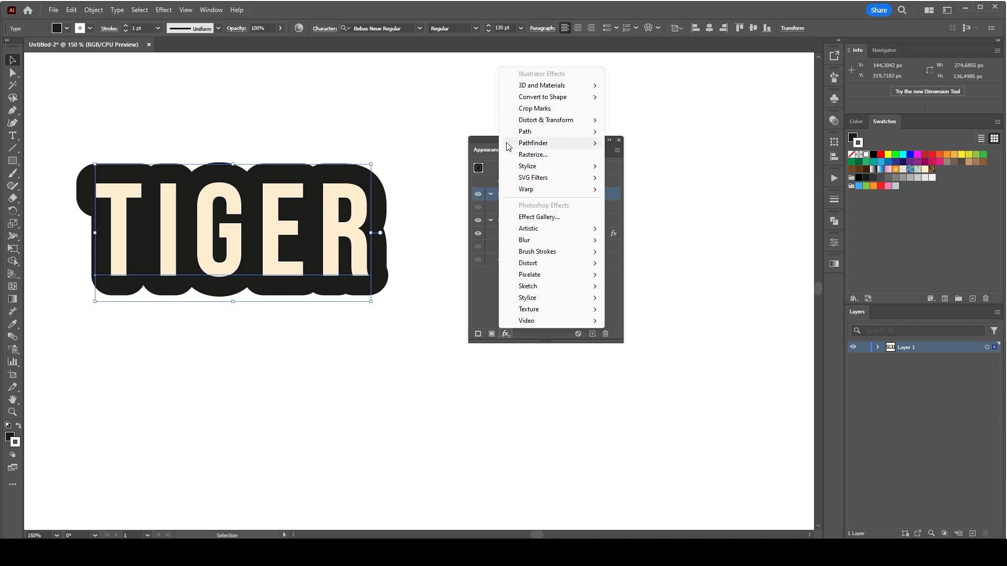
mouse_move(597, 132)
left_click(639, 132)
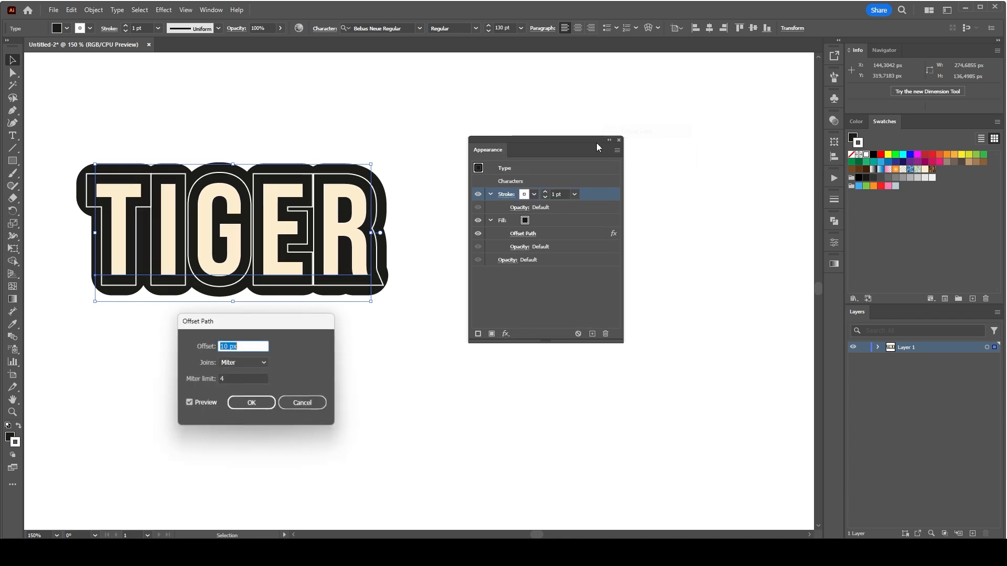
key("Up")
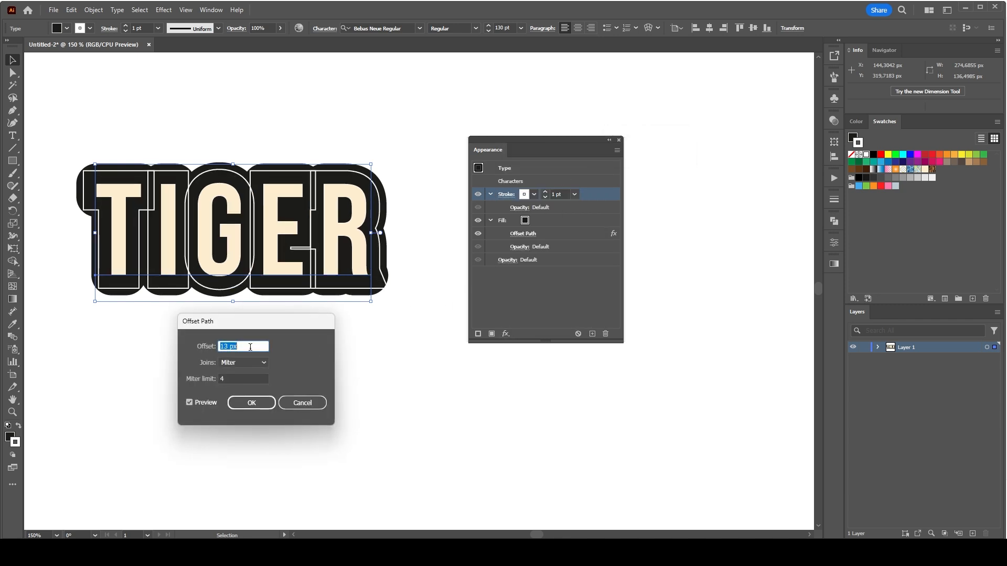
left_click(244, 362)
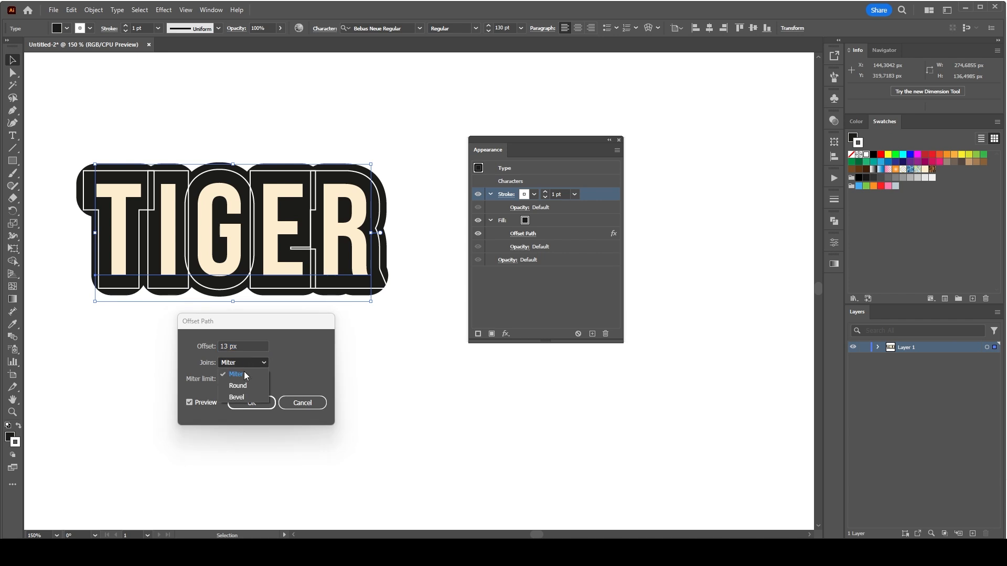
left_click(244, 386)
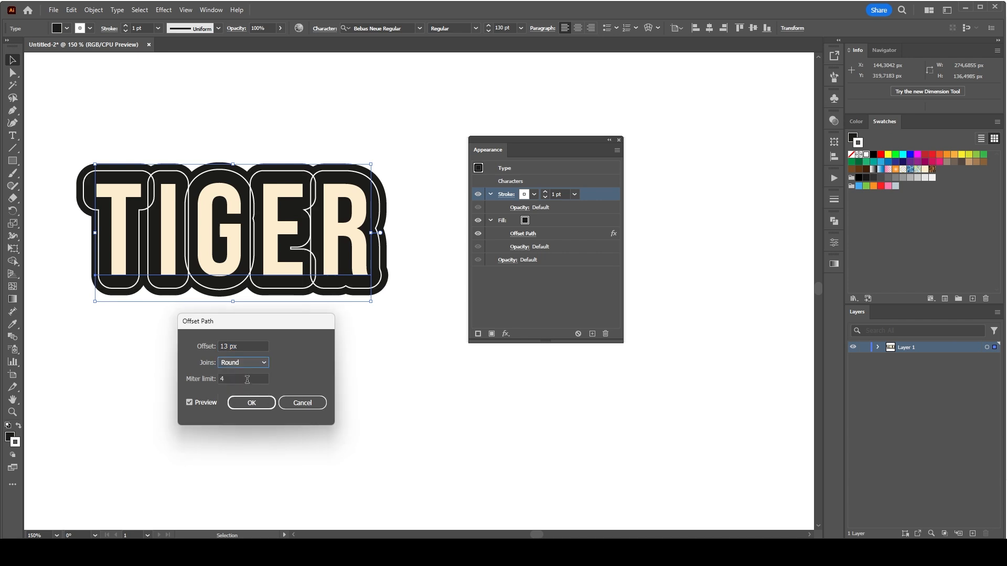
left_click(255, 407)
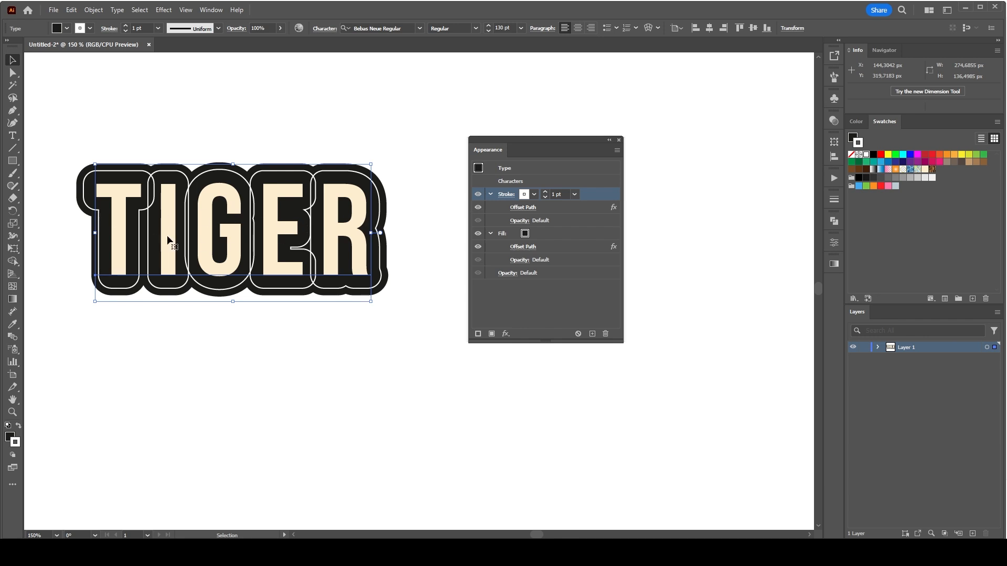
Step: Widen the letter spacing of the TIGER text by setting its tracking to 200
left_click_drag(547, 144, 643, 141)
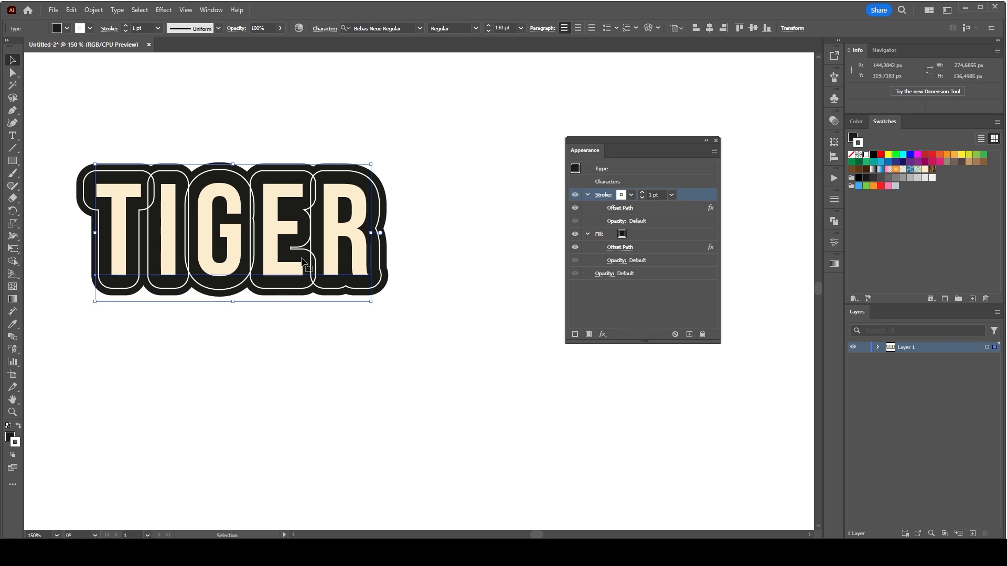
left_click(327, 29)
left_click(328, 90)
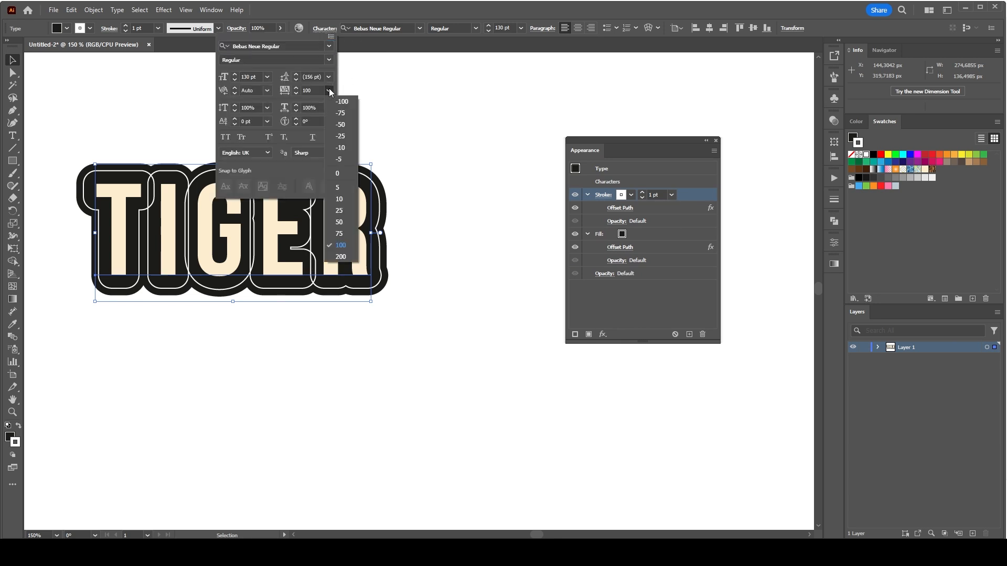
left_click(341, 257)
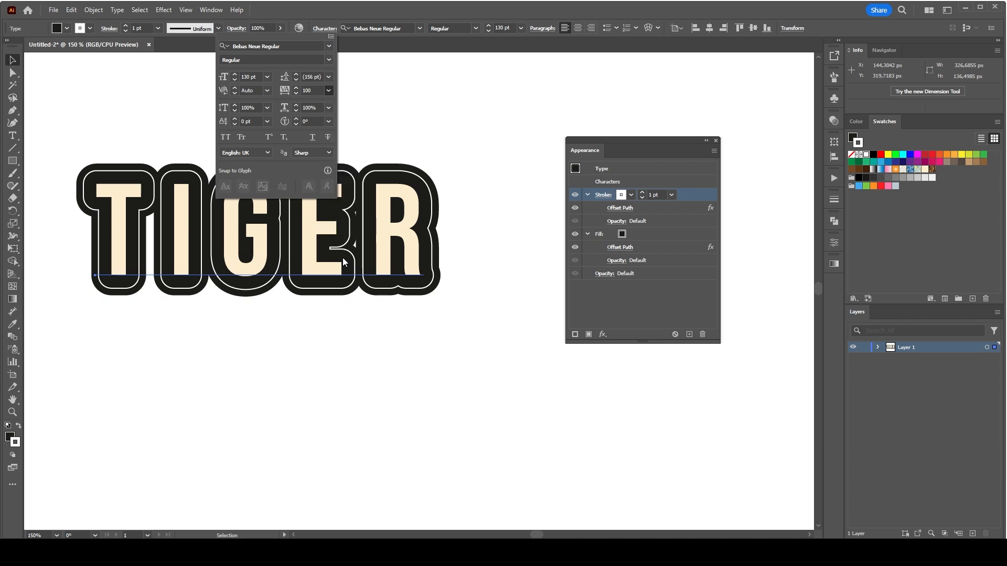
left_click(383, 117)
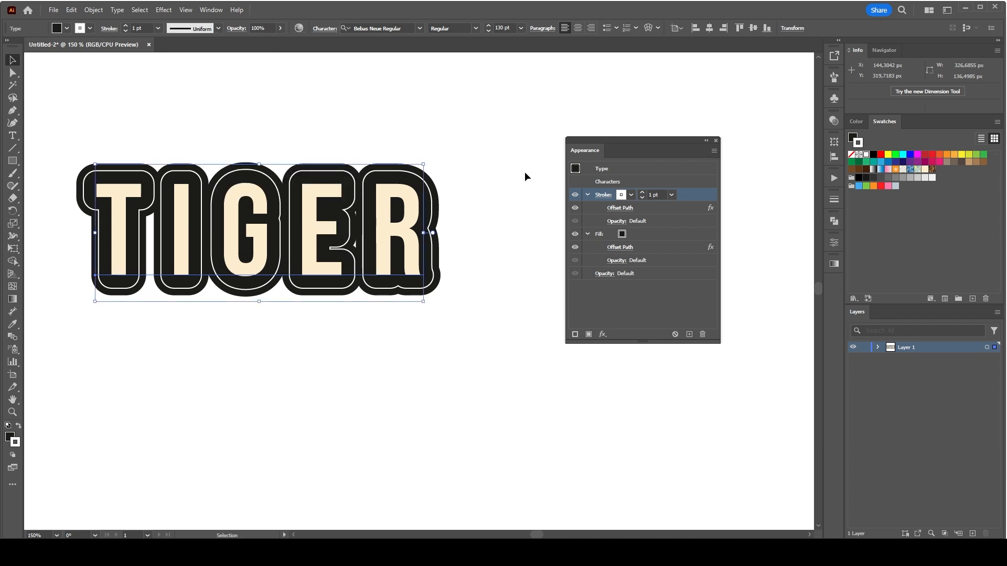
Step: Add a second fill to the TIGER text's appearance and toggle the visibility of the fills to check them
left_click(663, 234)
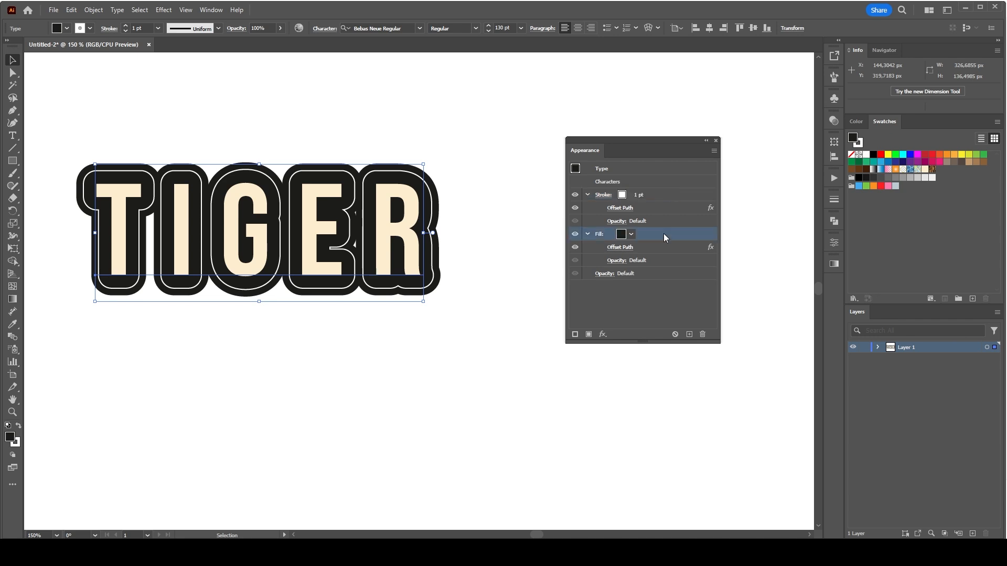
left_click(589, 335)
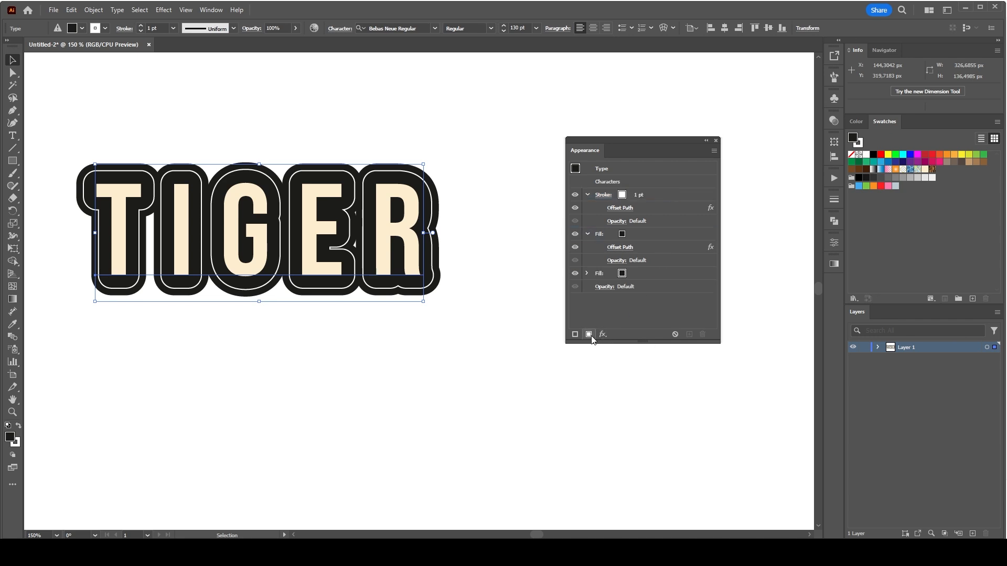
left_click(576, 274)
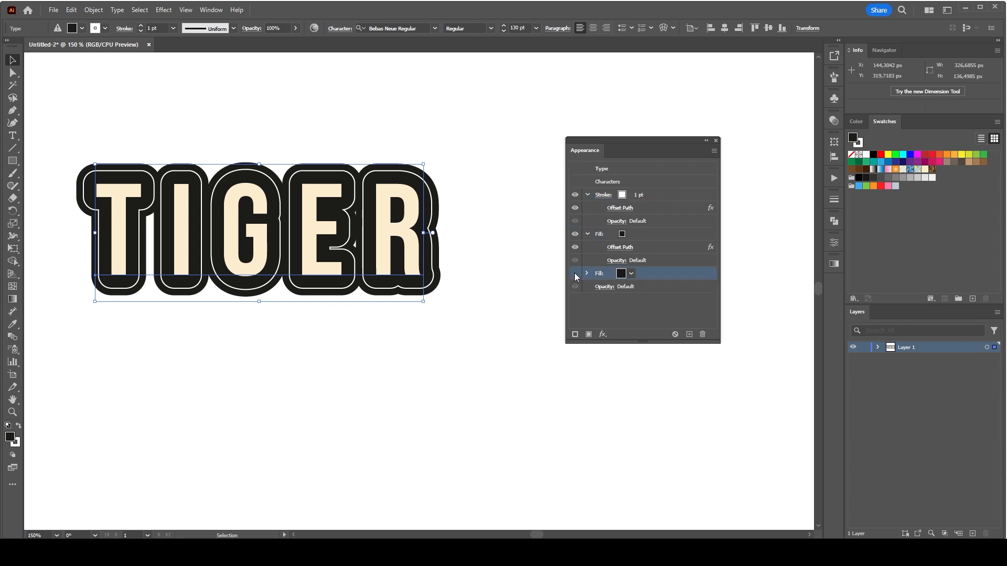
left_click(574, 235)
left_click(574, 235)
Step: Colour the bottom fill magenta and move it above the dark fill in the appearance stack
left_click(645, 273)
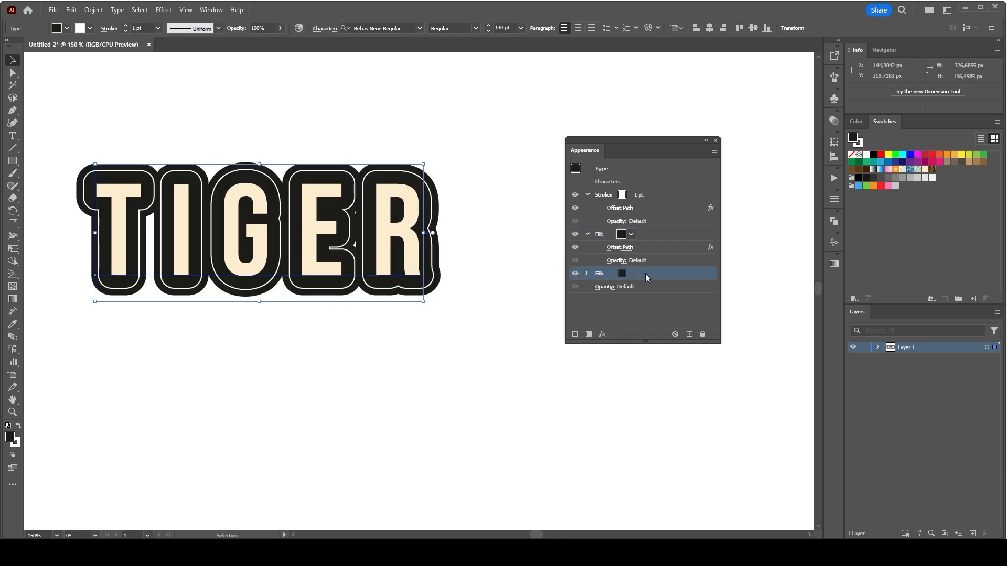
left_click(632, 274)
left_click(589, 291)
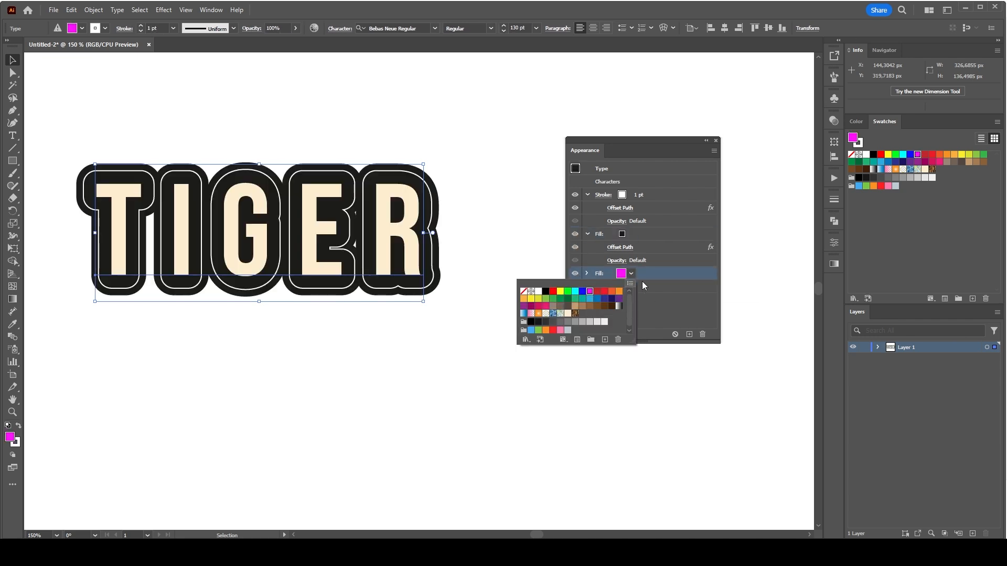
left_click(665, 272)
left_click_drag(656, 273, 653, 226)
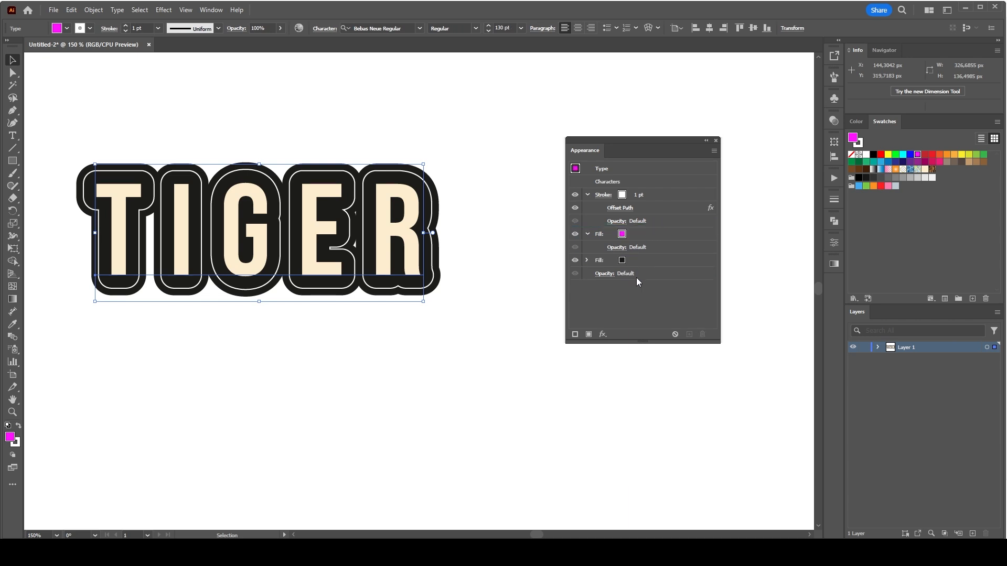
Step: Apply an Offset Path effect to the magenta fill with a 16 px offset and Round joins
left_click(649, 234)
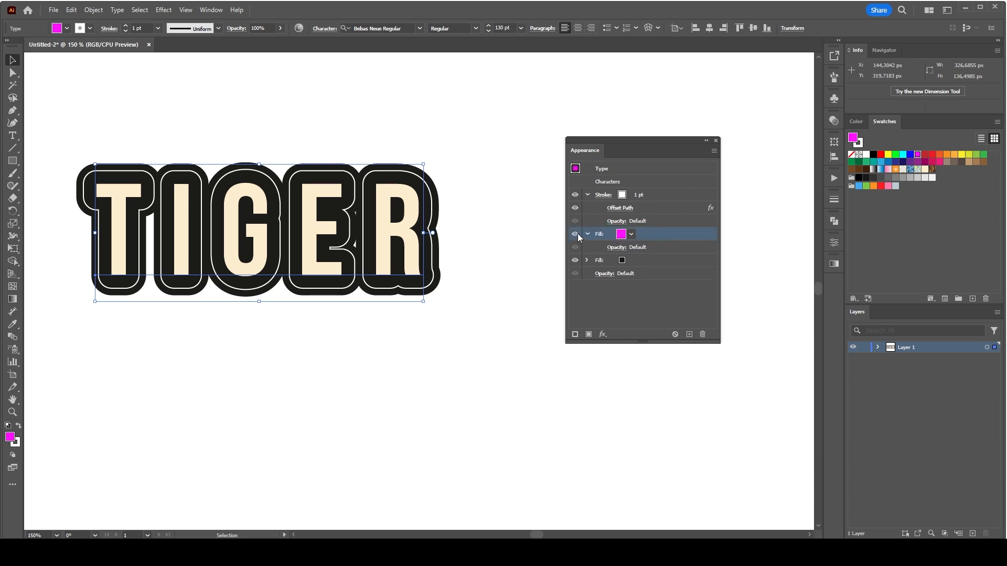
left_click(605, 334)
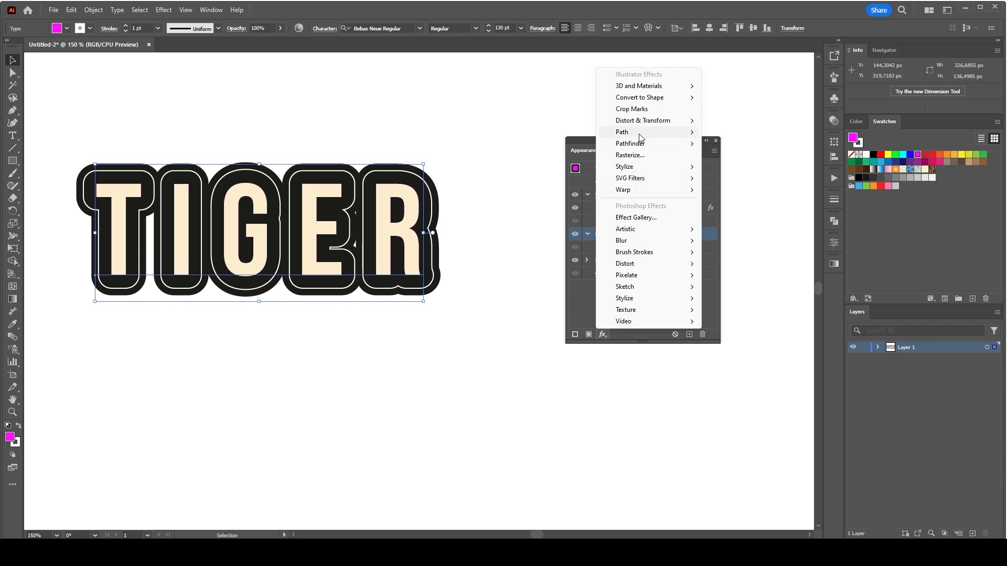
mouse_move(639, 137)
left_click(728, 132)
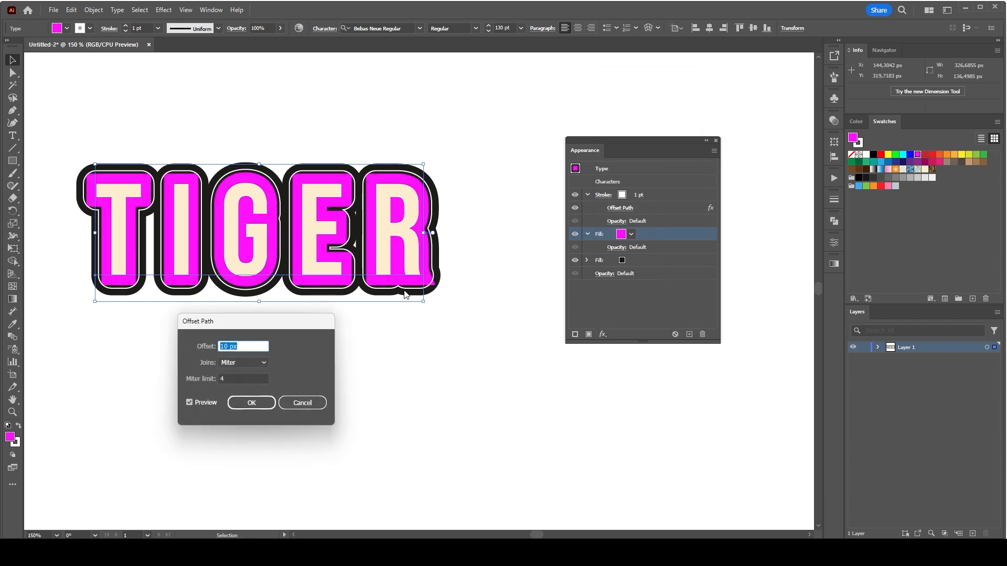
scroll(244, 346, "up", 7)
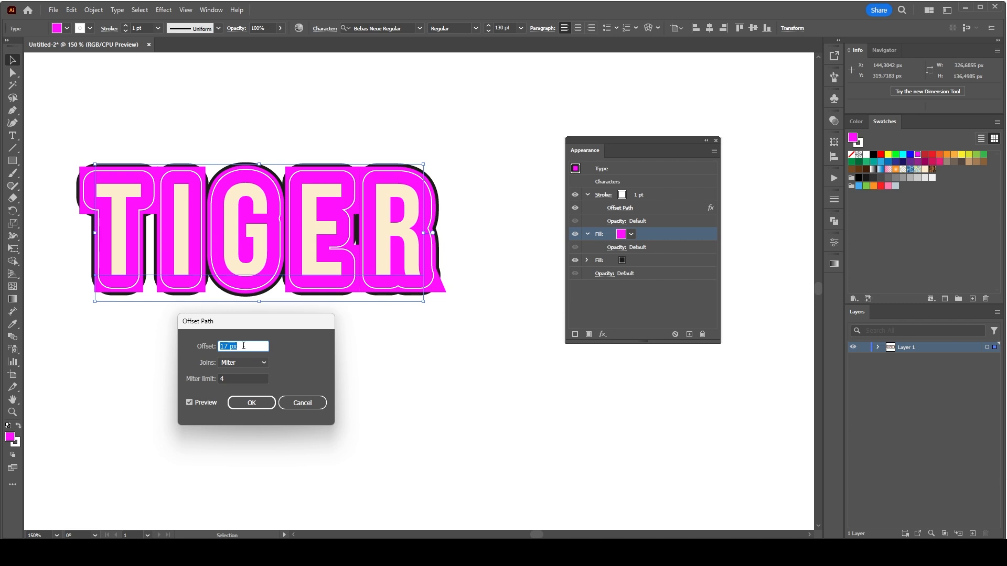
scroll(244, 346, "down", 1)
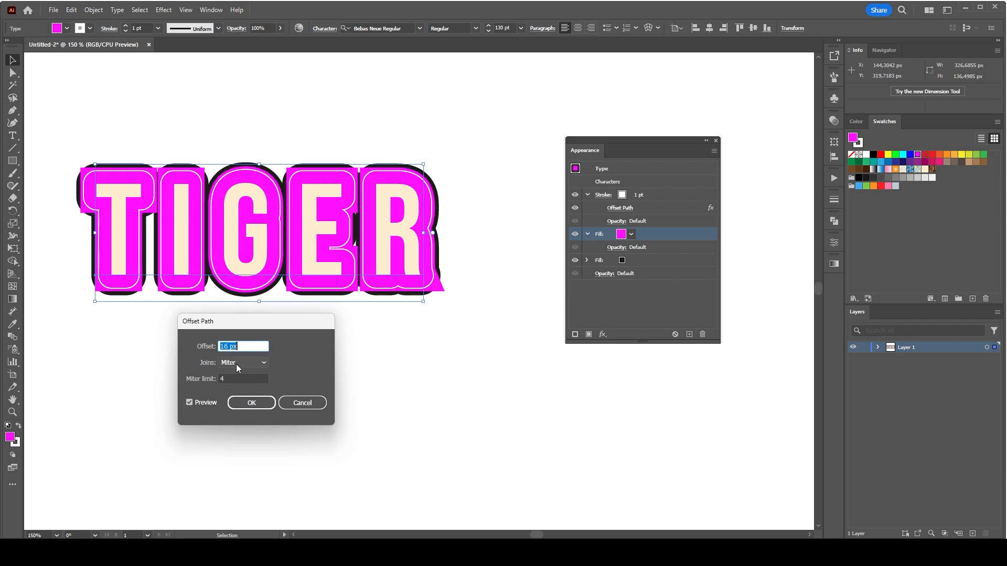
left_click(236, 364)
left_click(246, 388)
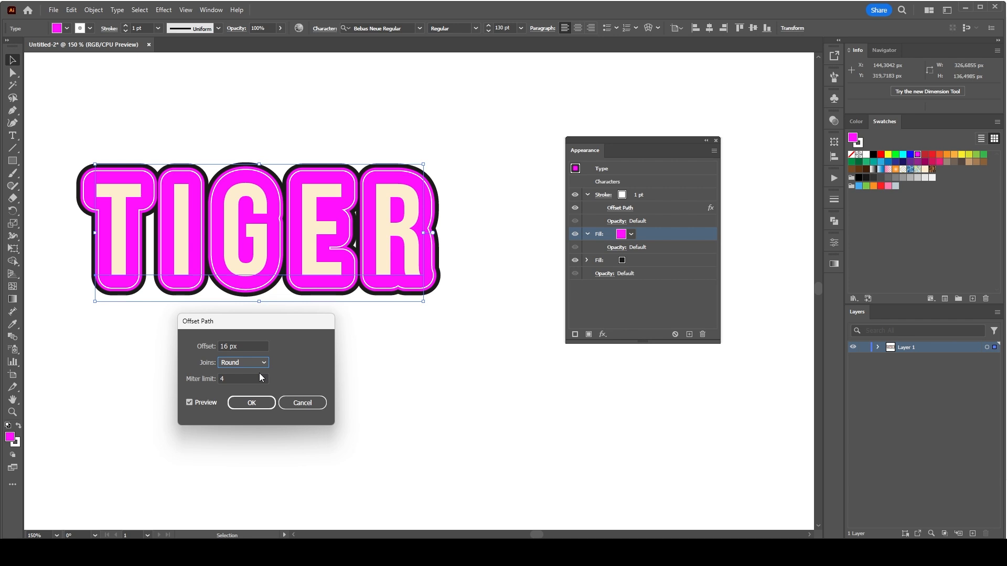
left_click(252, 403)
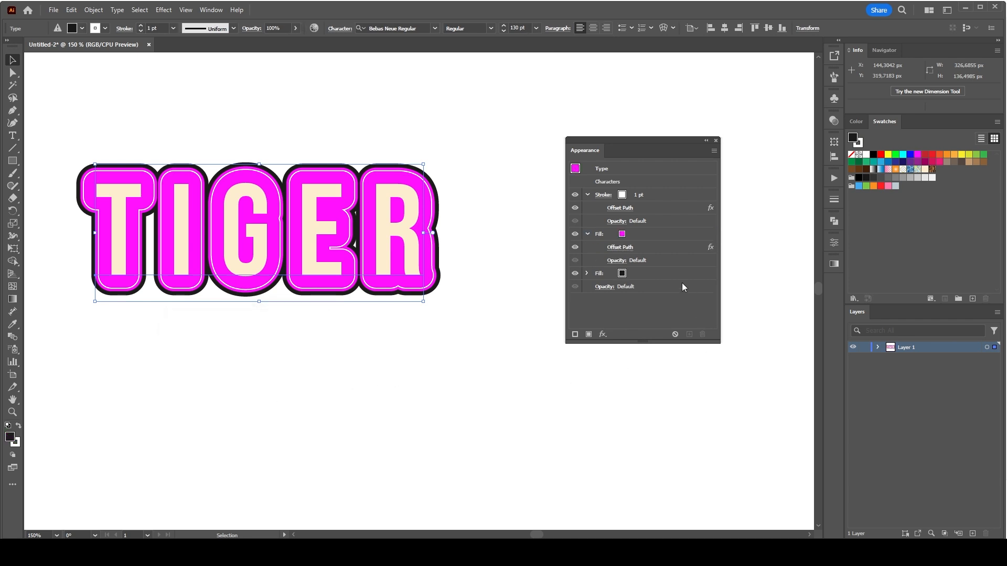
Step: Replace the magenta fill with the tiger-stripe pattern swatch
left_click(667, 234)
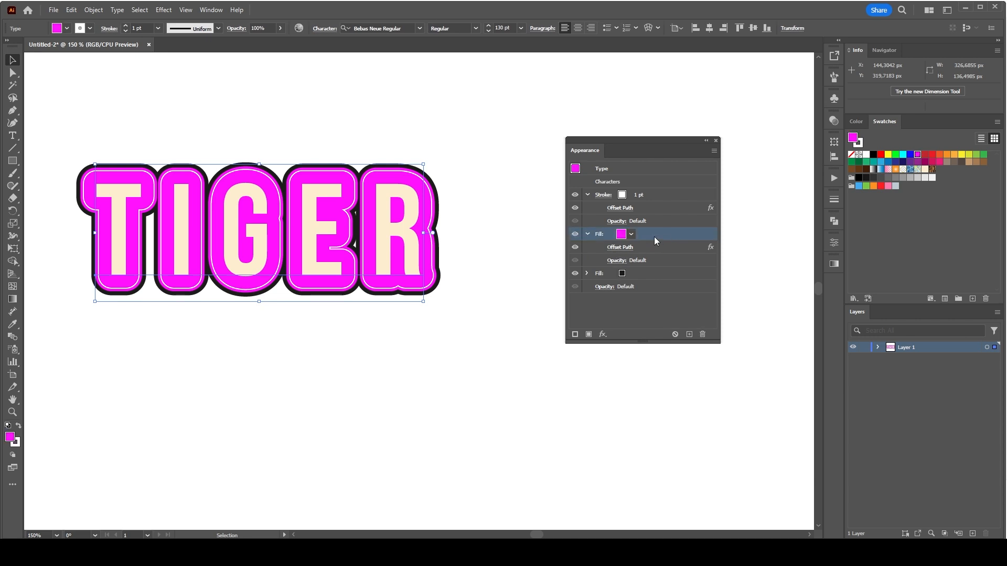
left_click(632, 234)
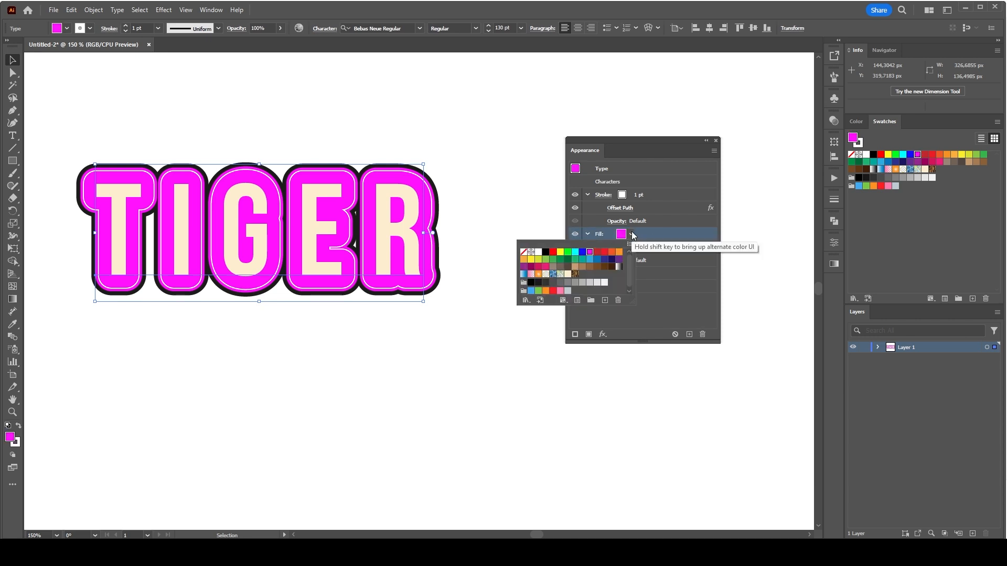
left_click(576, 274)
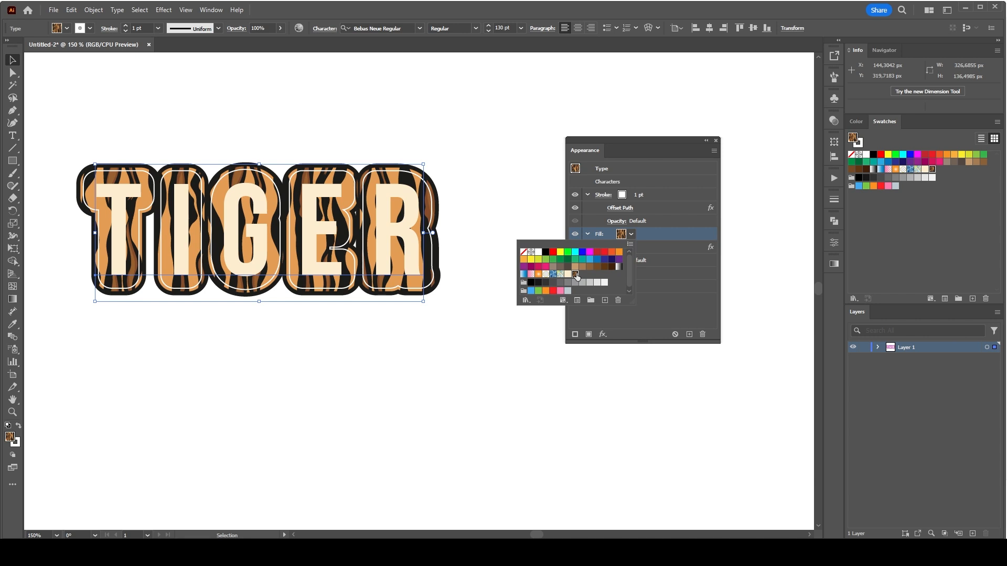
left_click(489, 311)
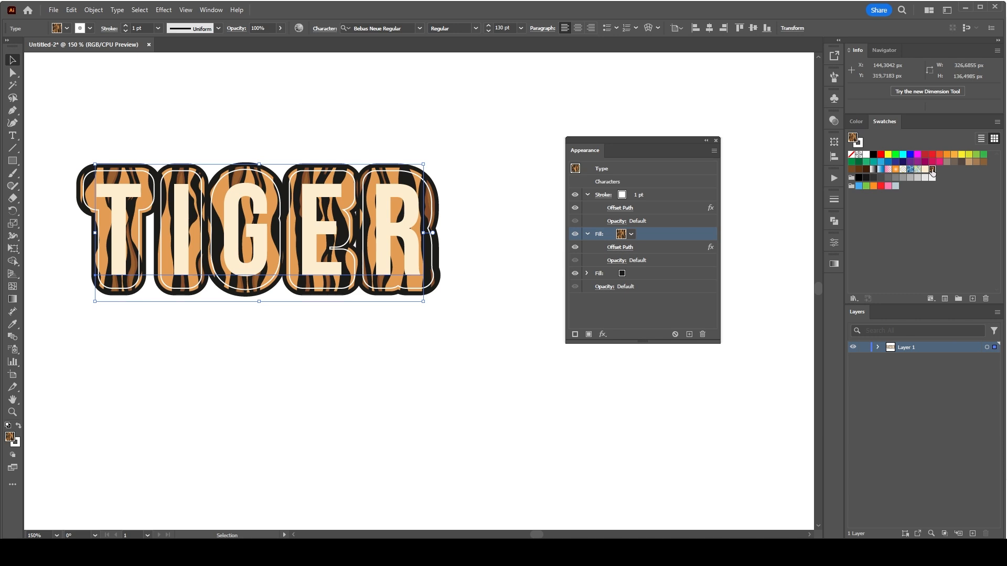
Step: Float the Swatches panel beside the artwork, and collapse the Appearance panel and move it out of the way
left_click(216, 14)
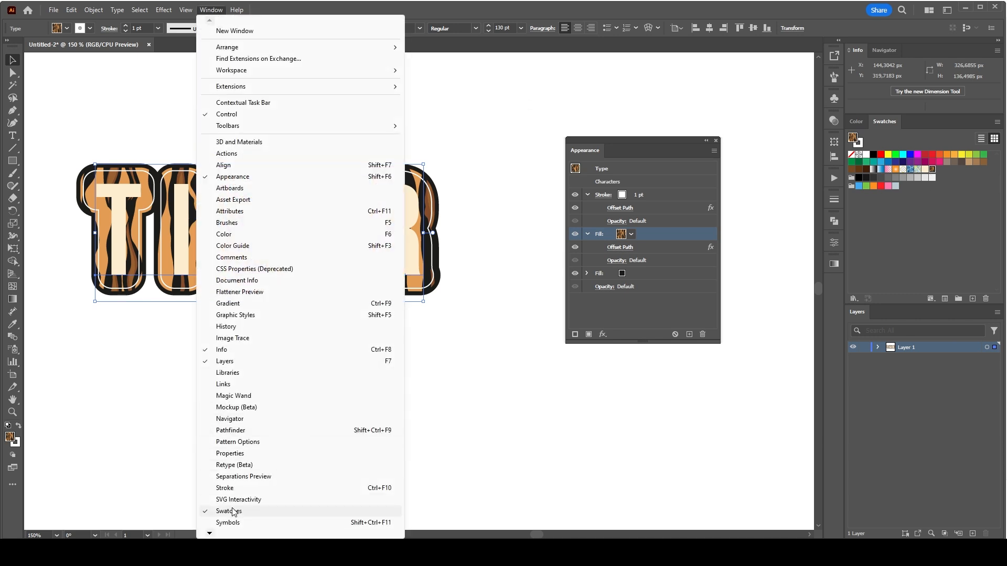
left_click(911, 124)
left_click_drag(895, 119, 527, 153)
left_click(706, 141)
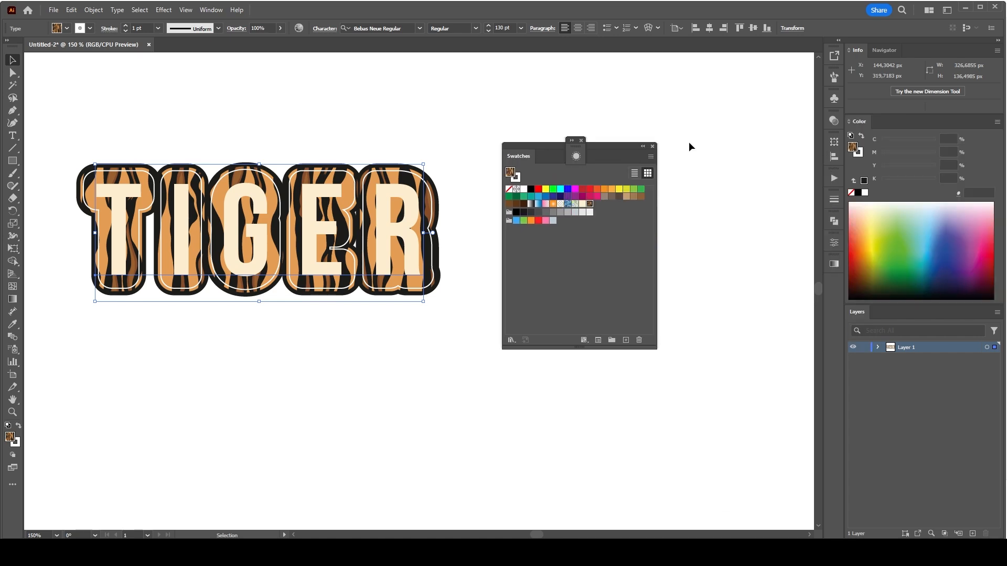
left_click_drag(575, 152, 738, 132)
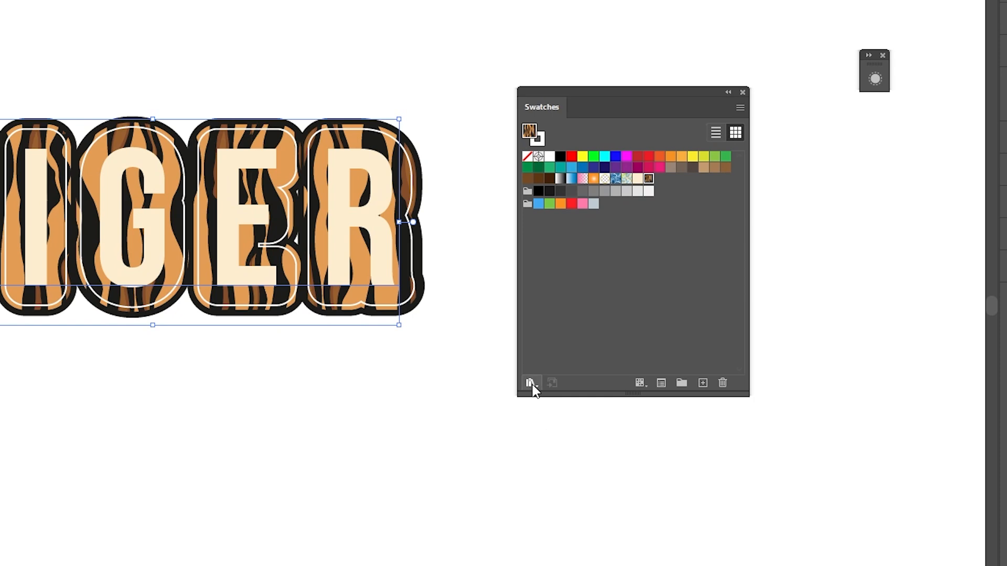
Step: Open the Nature_Animal Skins pattern swatch library and place it beside the artwork
left_click(531, 383)
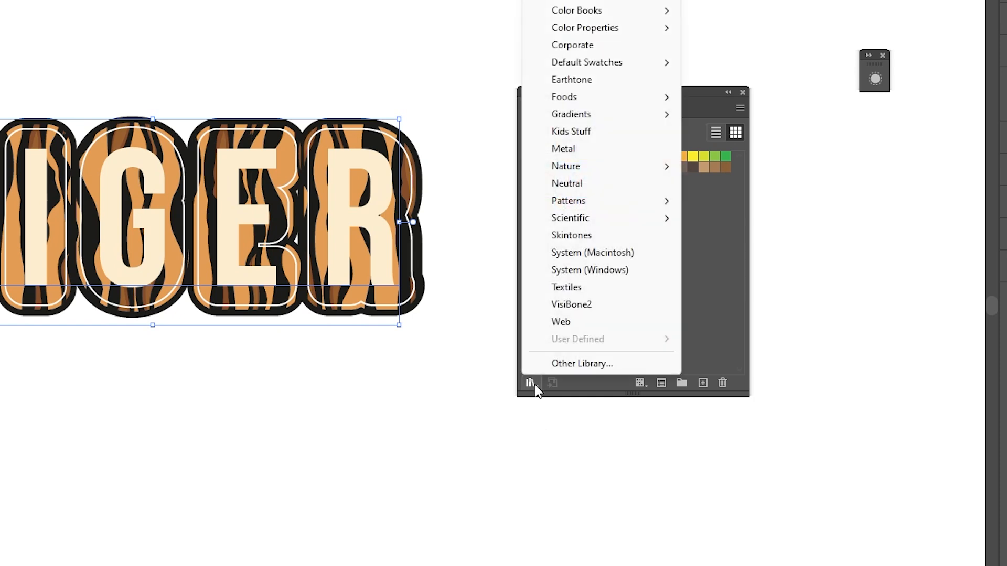
mouse_move(562, 173)
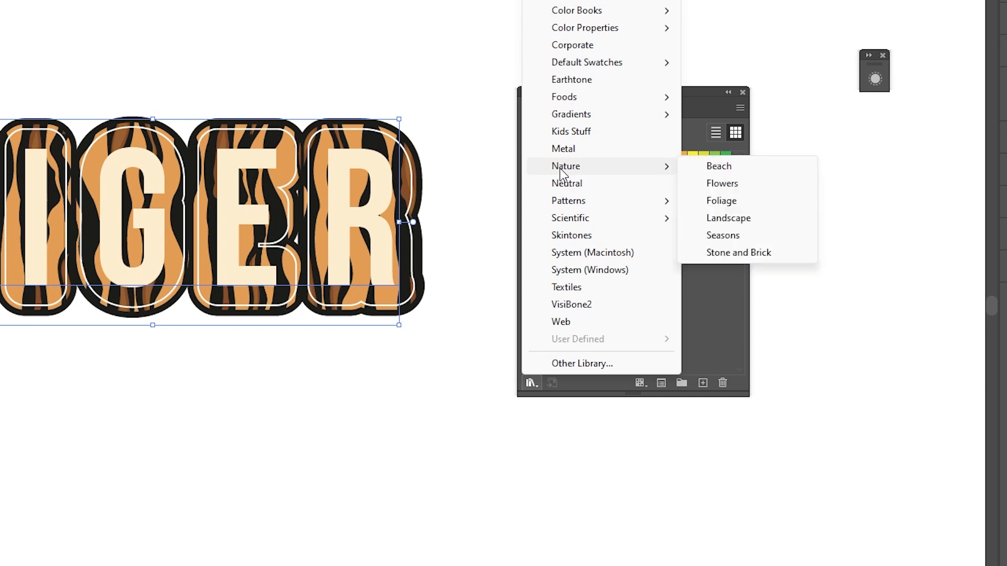
mouse_move(568, 202)
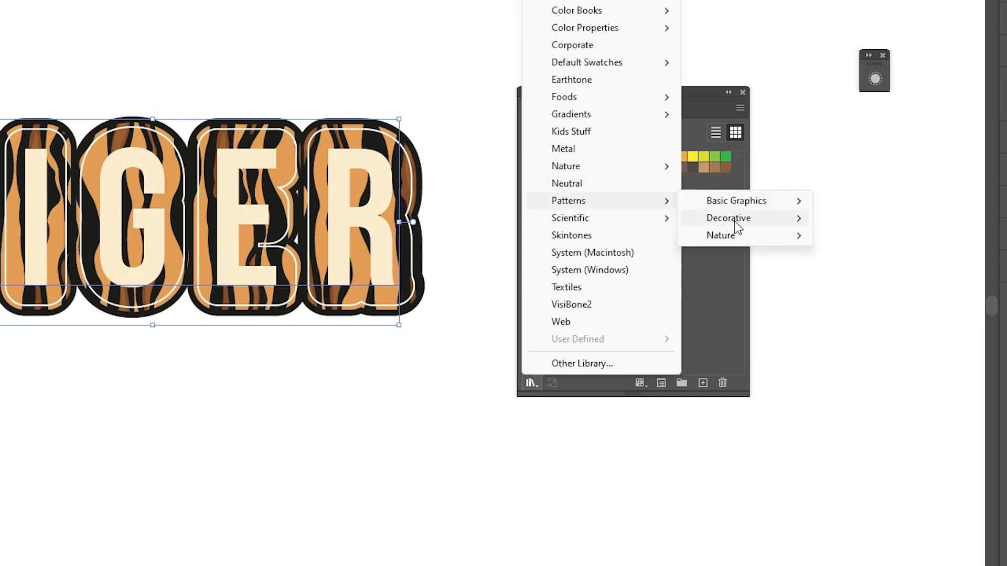
mouse_move(728, 237)
left_click(865, 237)
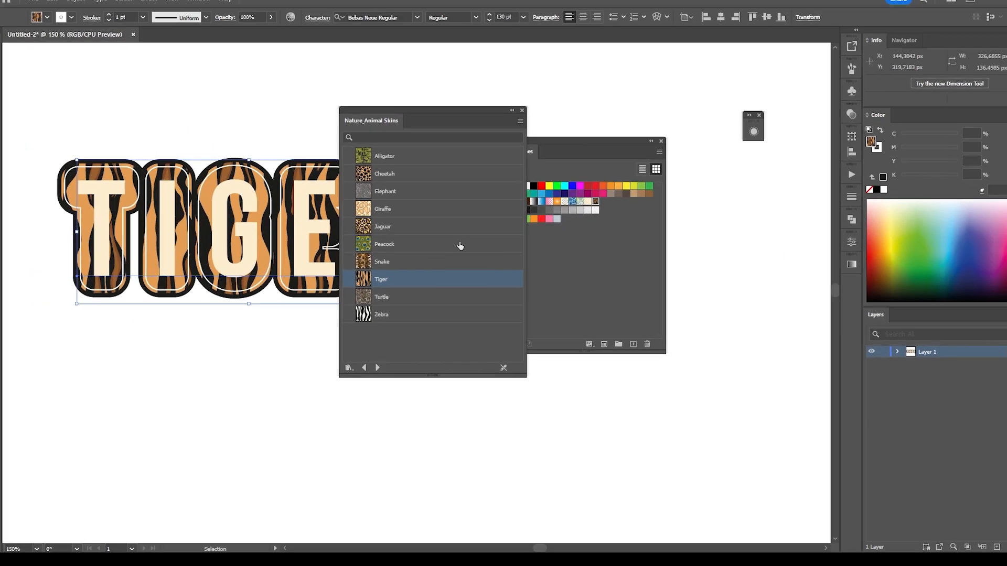
left_click_drag(431, 109, 675, 168)
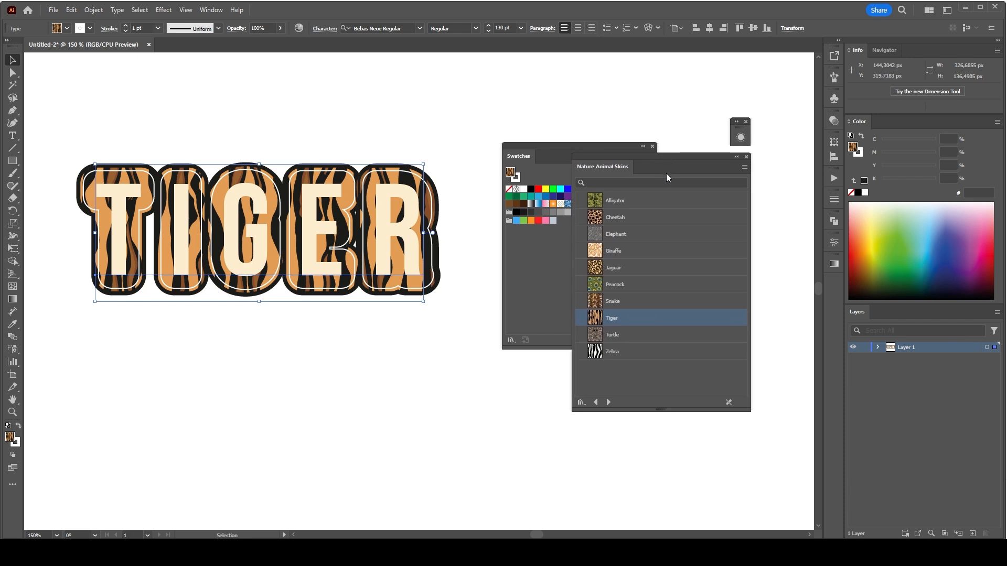
Step: Try the Giraffe pattern on the offset fill, restore the Tiger pattern, and deselect the text
left_click(599, 253)
left_click(600, 320)
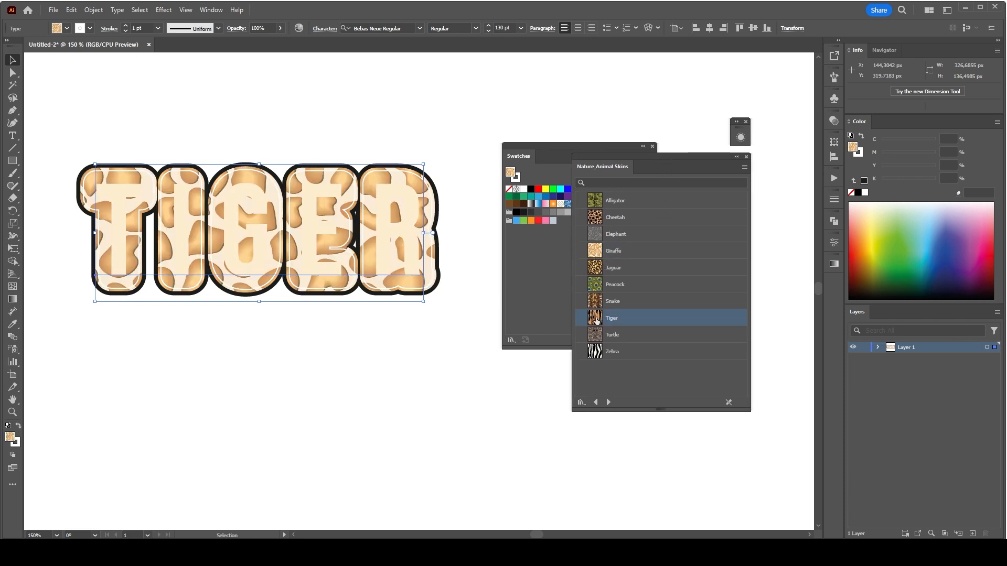
left_click(498, 285)
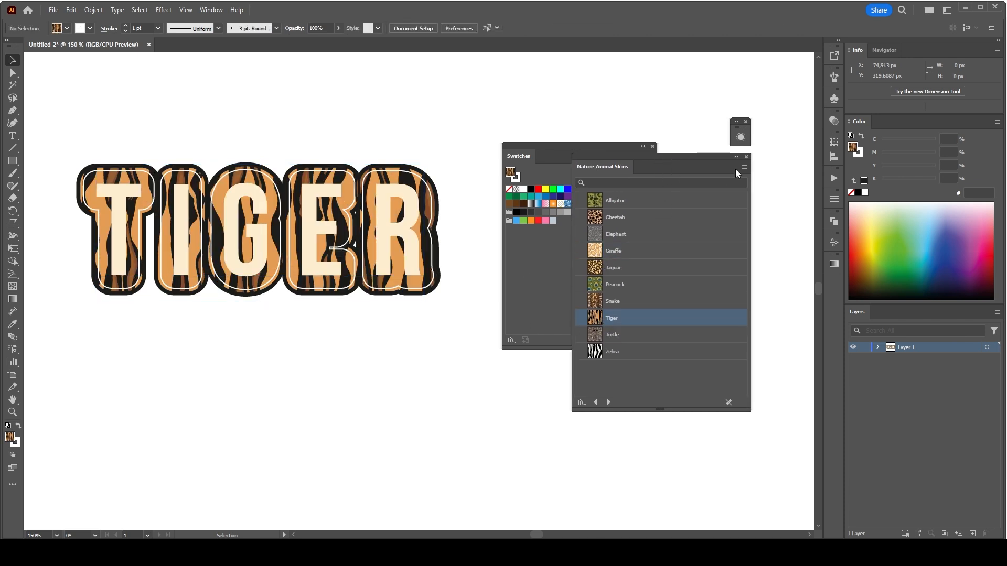
Step: Select the TIGER text, set its Characters fill to magenta, and return to the Type-level appearance
left_click(741, 137)
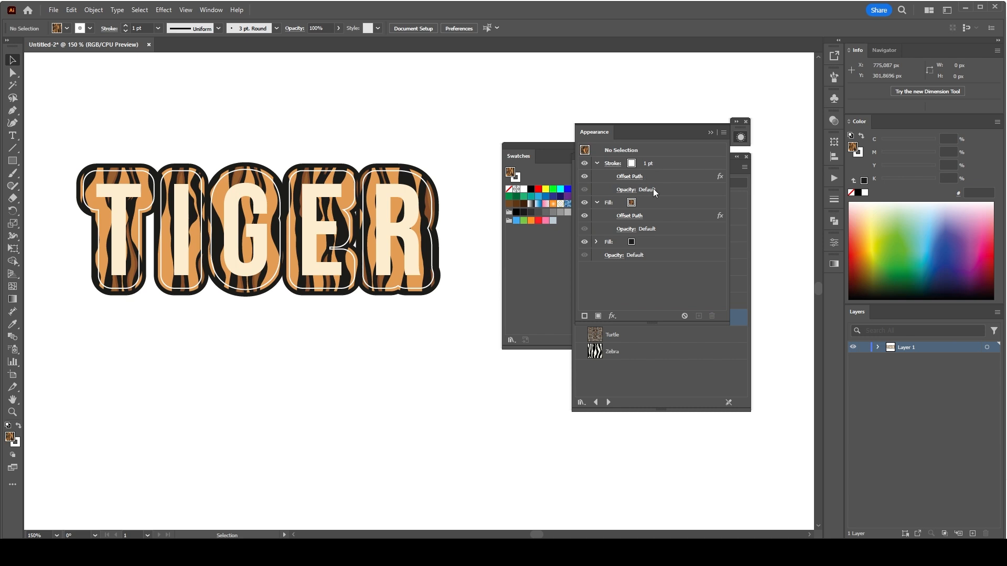
key("ctrl+a")
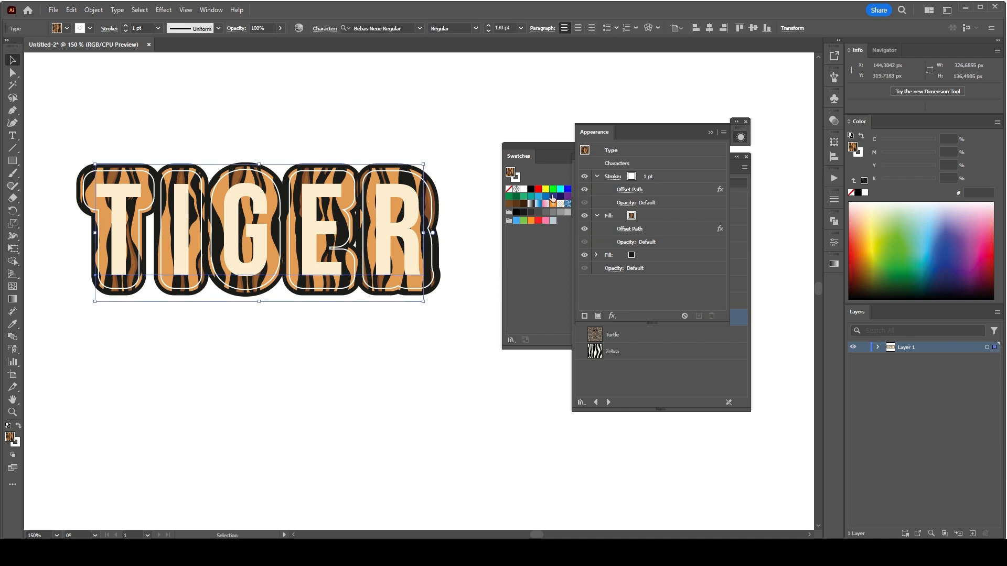
double_click(629, 163)
left_click(642, 191)
left_click(641, 191)
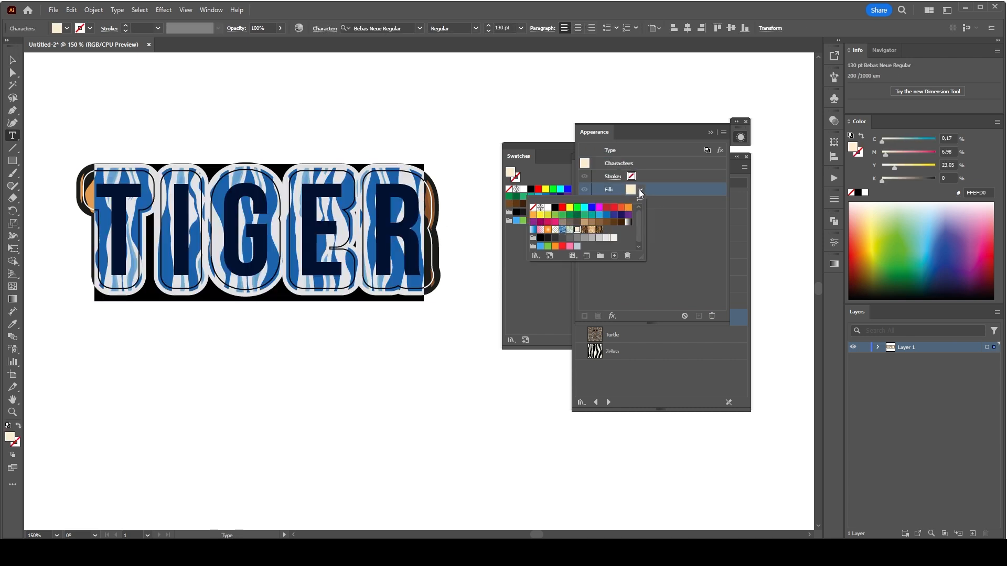
left_click(598, 207)
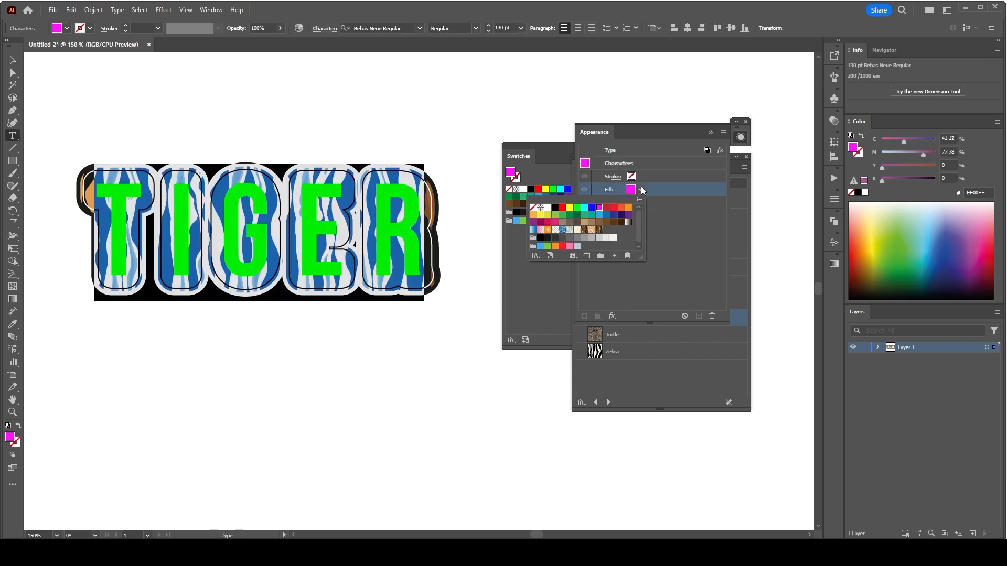
left_click(626, 152)
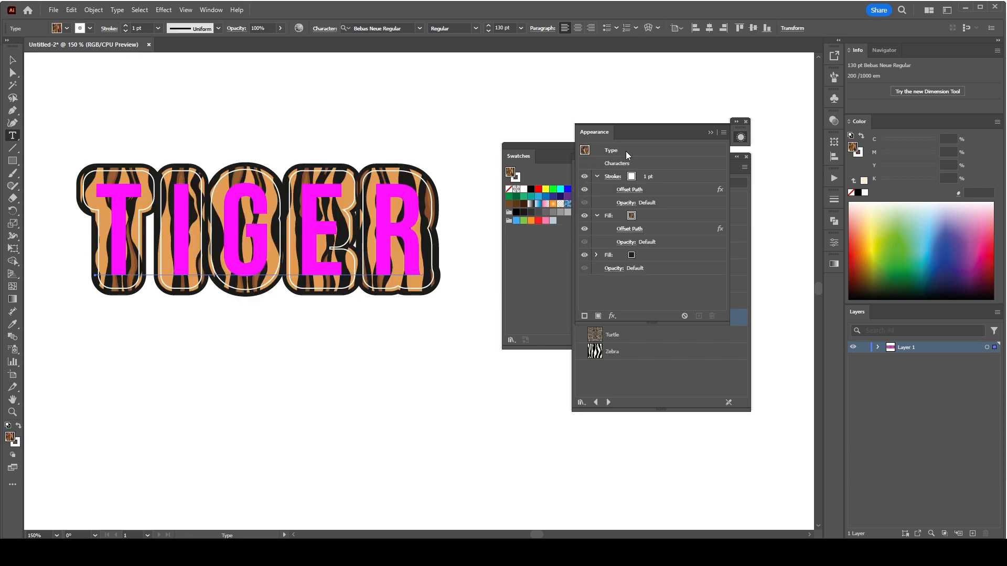
Step: Set the weight of the white offset stroke to 3 pt
left_click(648, 178)
left_click(652, 174)
left_click(653, 174)
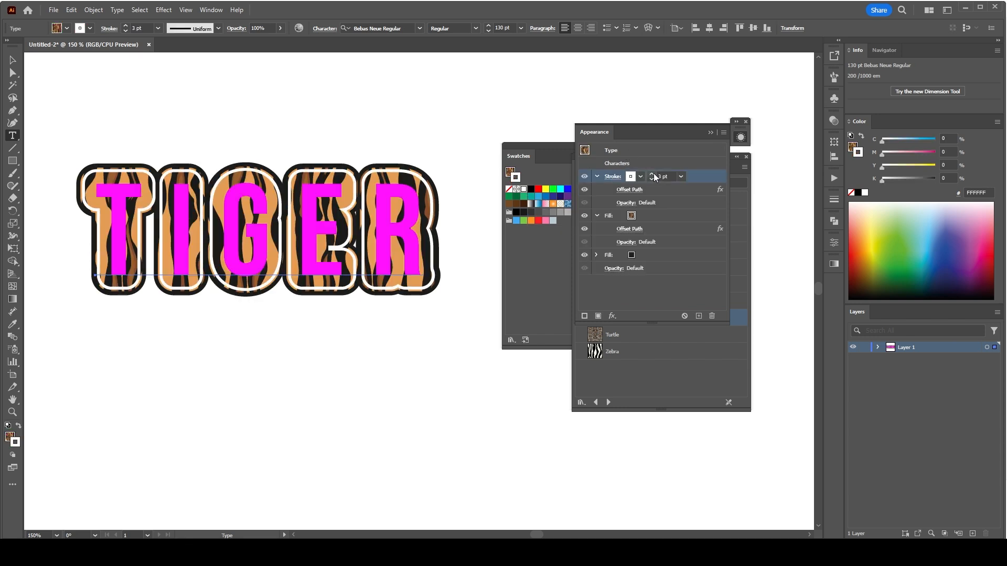
Step: Set the Offset Path effect of the white stroke on the TIGER text to 8 px
left_click(633, 190)
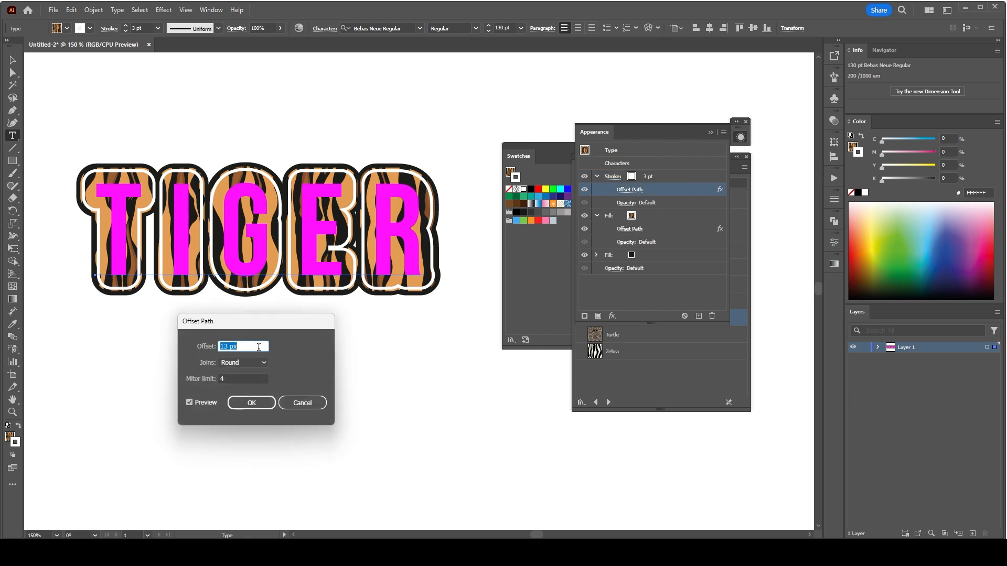
key("Down")
key("Down")
key("Down")
key("Down")
key("Down")
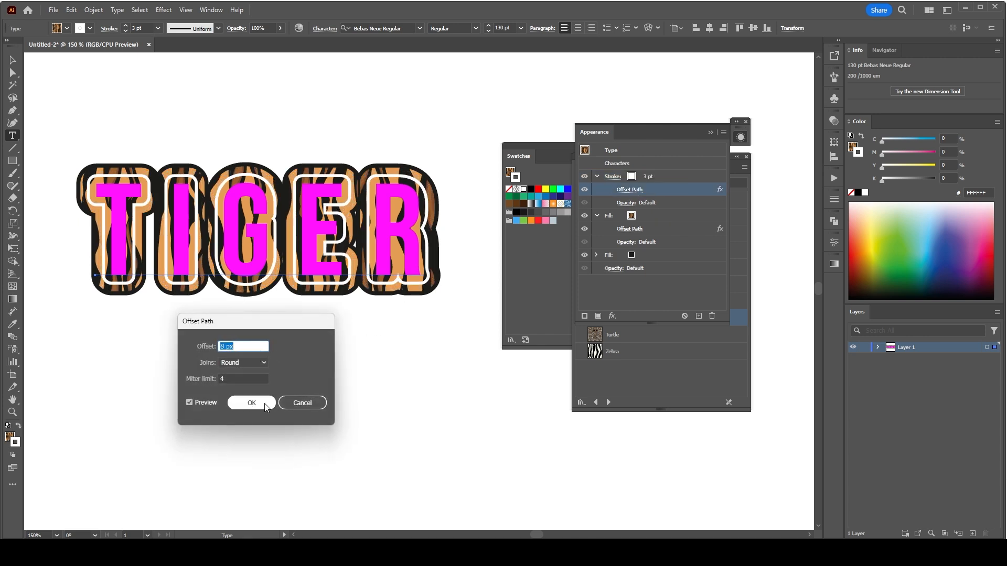
left_click(252, 403)
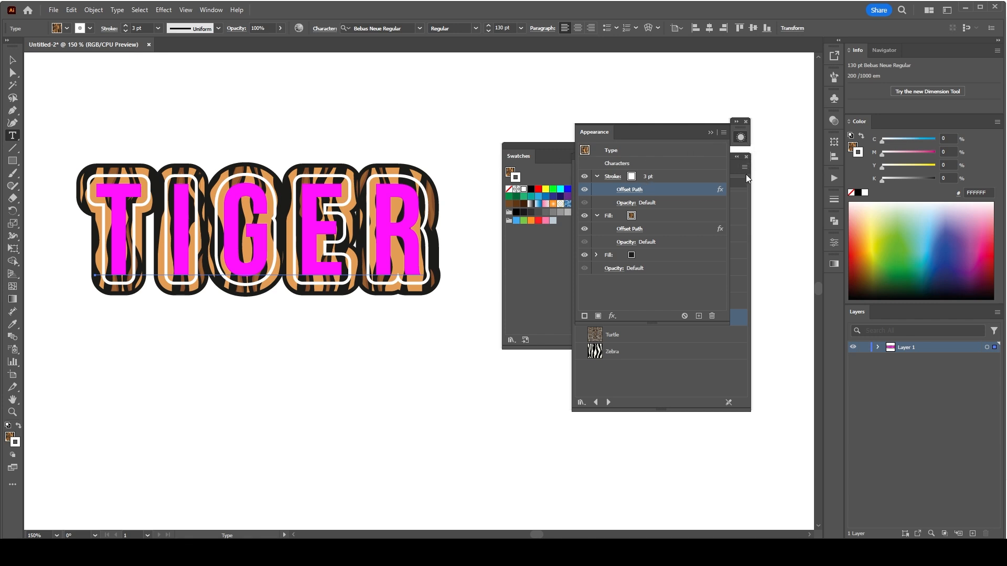
Step: Close the animal skins pattern library and dock the Swatches panel with Color, keeping Appearance beside the artwork
left_click(734, 168)
left_click(745, 157)
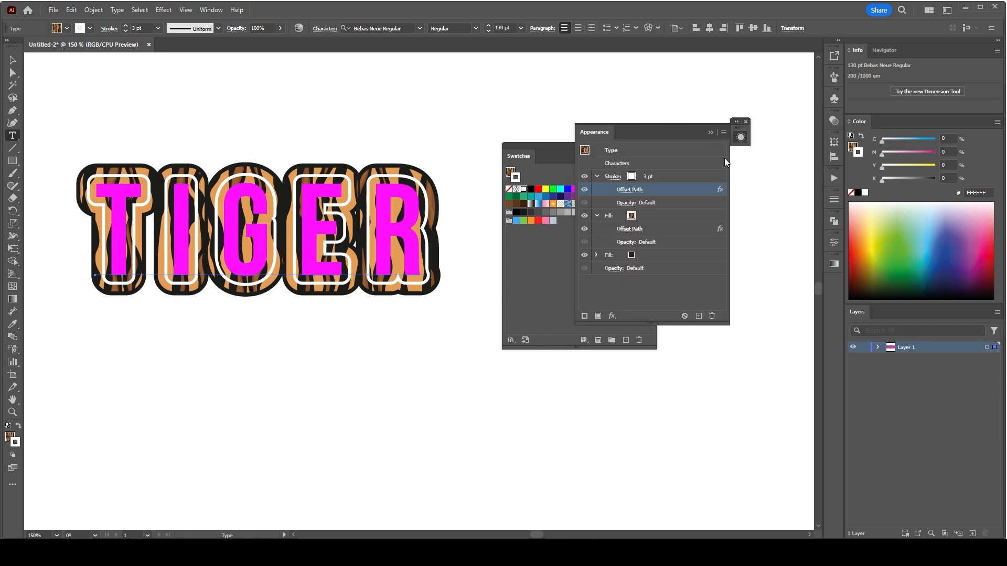
left_click(394, 217)
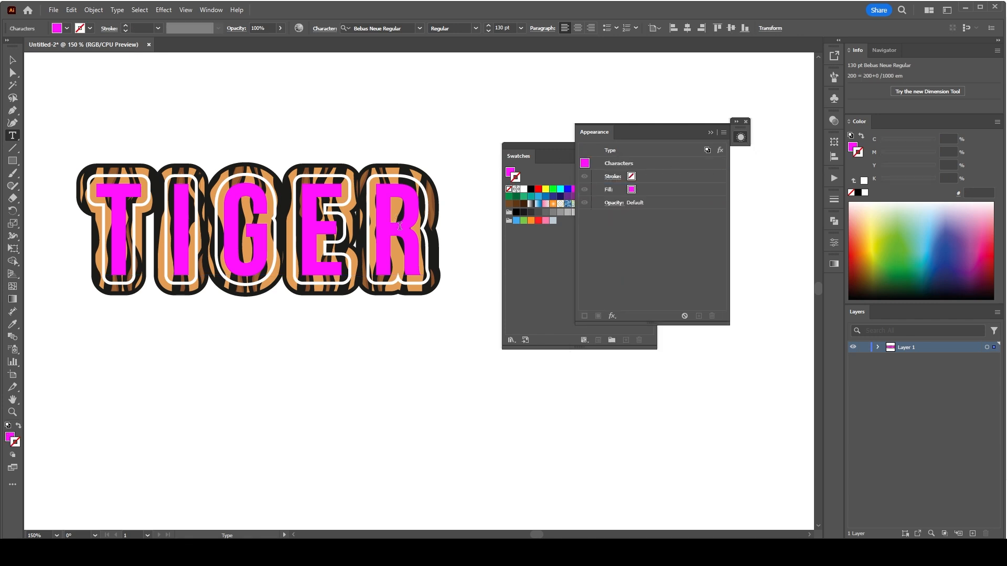
left_click(544, 147)
left_click_drag(629, 147, 927, 124)
left_click_drag(650, 131, 576, 137)
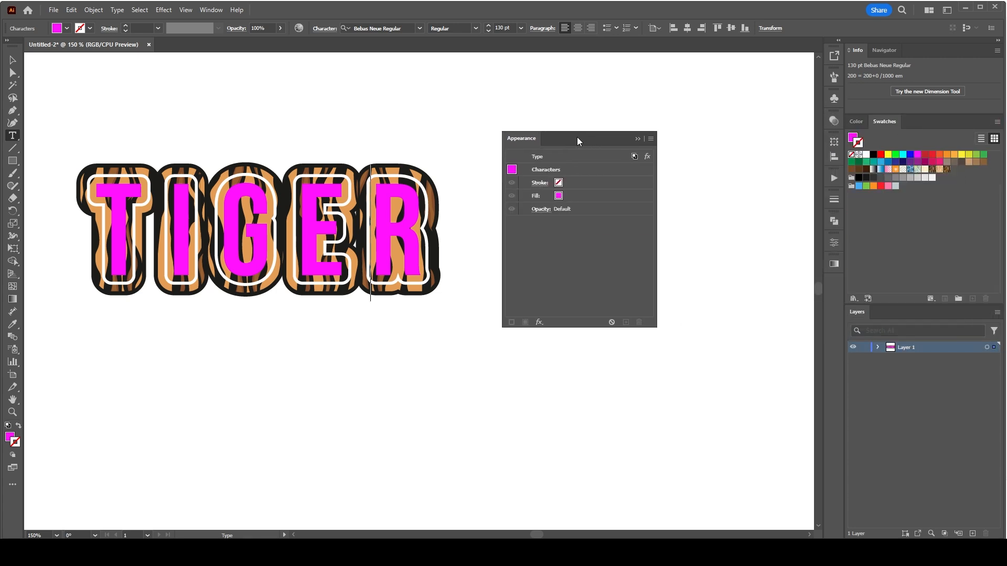
Step: Replace the word TIGER with WILDLIFE in the live text and move the Appearance panel clear of it
left_click(418, 225)
key("BackSpace")
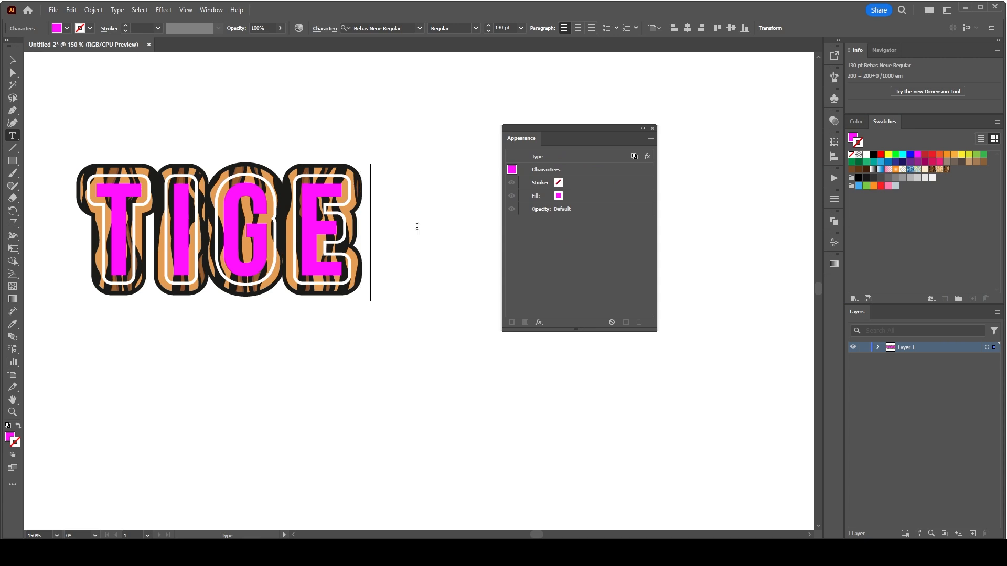
key("BackSpace")
key("BackSpace")
key("BackSpace")
key("BackSpace")
type("WILDLIFE")
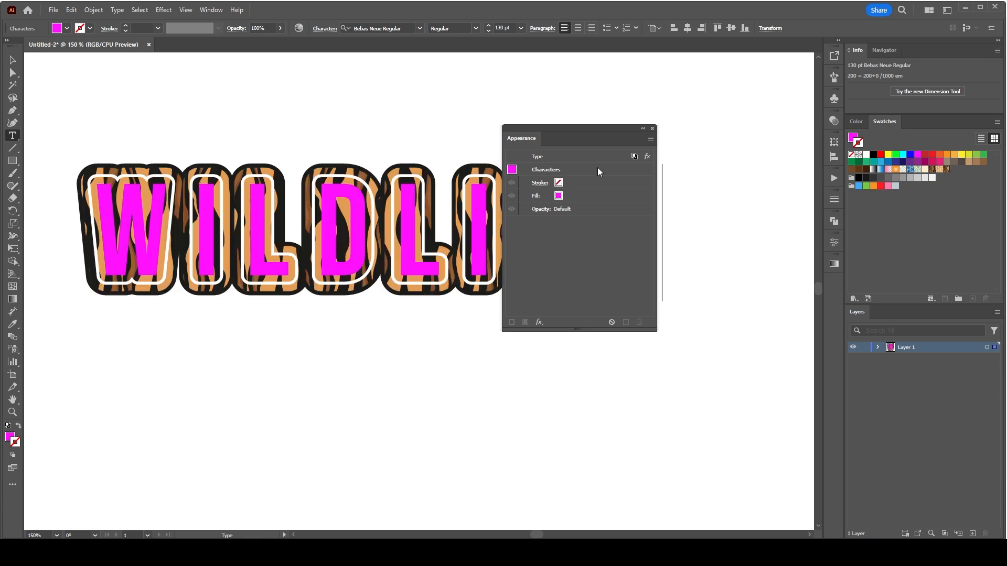
left_click_drag(582, 129, 768, 115)
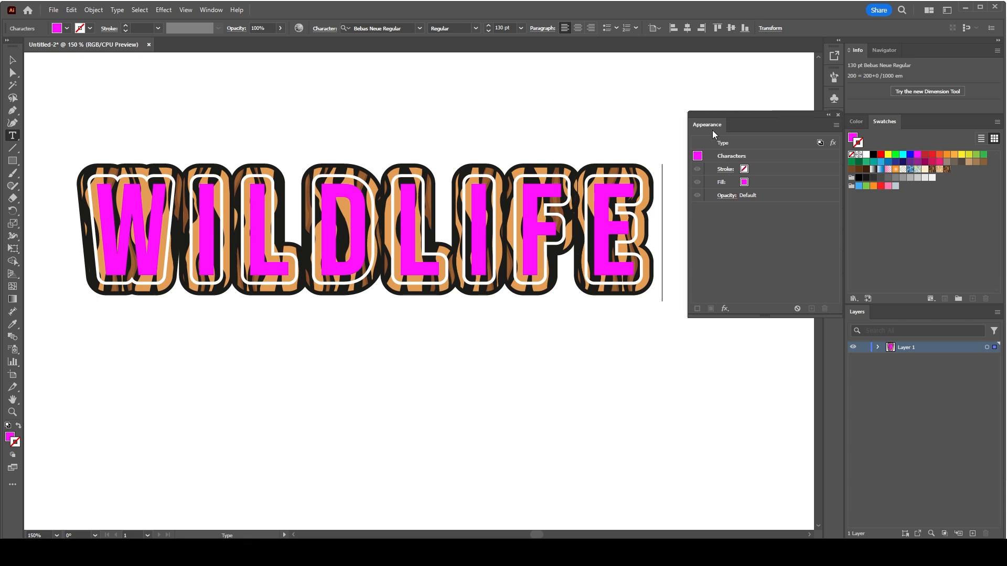
Step: Replace the word WILDLIFE with LOVE in the styled live text
key("BackSpace")
key("BackSpace")
key("BackSpace")
key("BackSpace")
key("BackSpace")
key("BackSpace")
key("BackSpace")
key("BackSpace")
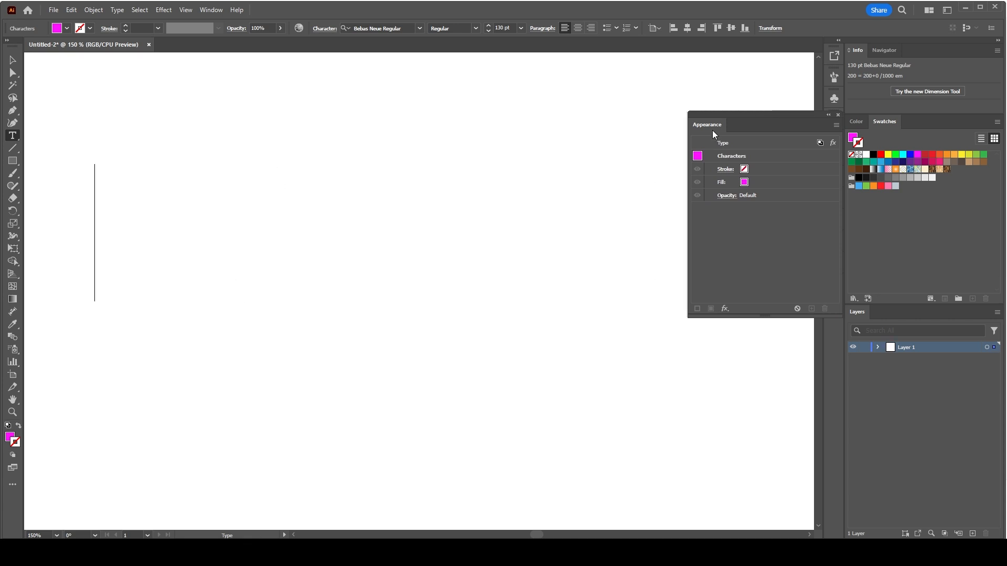
type("LOVE")
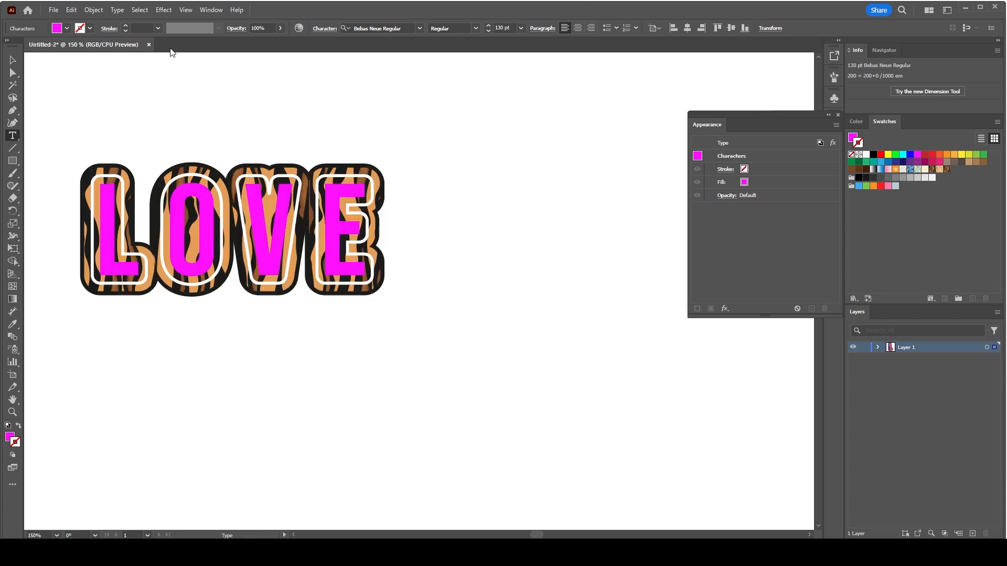
Step: Undo the change of the text wording from WILDLIFE to LOVE
key("Escape")
key("ctrl+z")
key("ctrl+z")
key("ctrl+z")
key("ctrl+z")
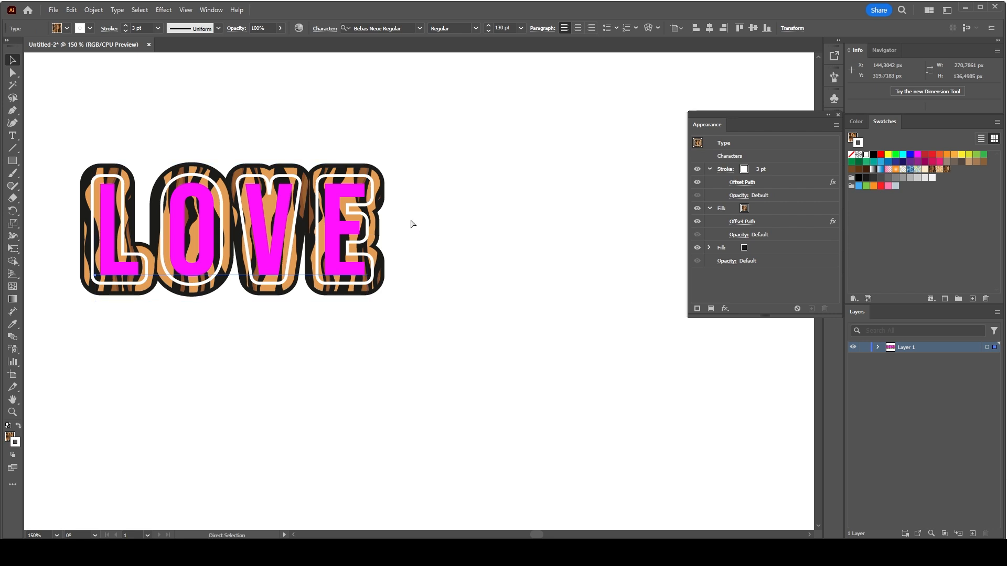
key("ctrl+z")
key("ctrl+z")
key("ctrl+z")
key("ctrl+z")
key("ctrl+z")
key("ctrl+z")
key("ctrl+z")
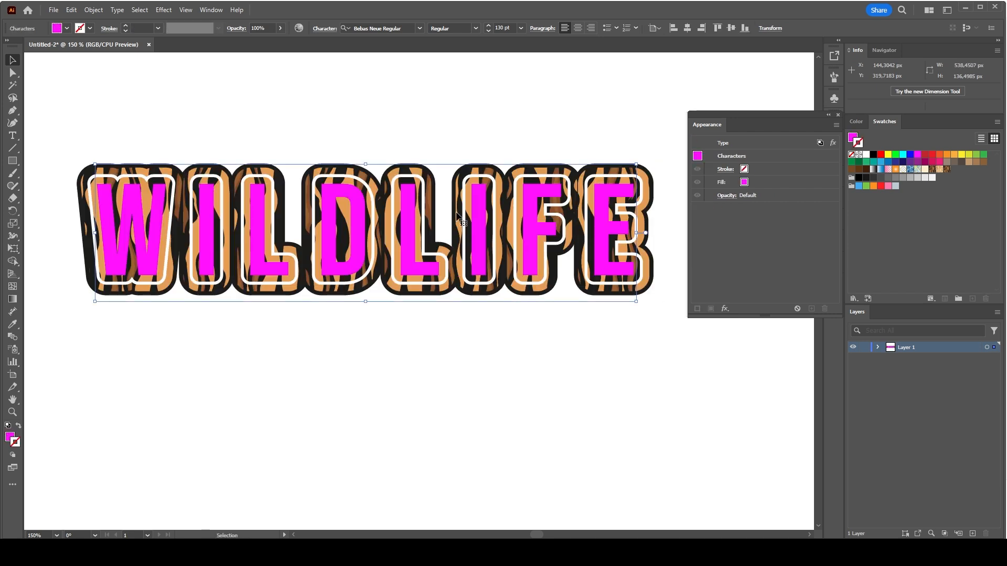
Step: Reposition the WILDLIFE text and the Appearance panel, and change the wording back to TIGER
left_click_drag(473, 233, 414, 235)
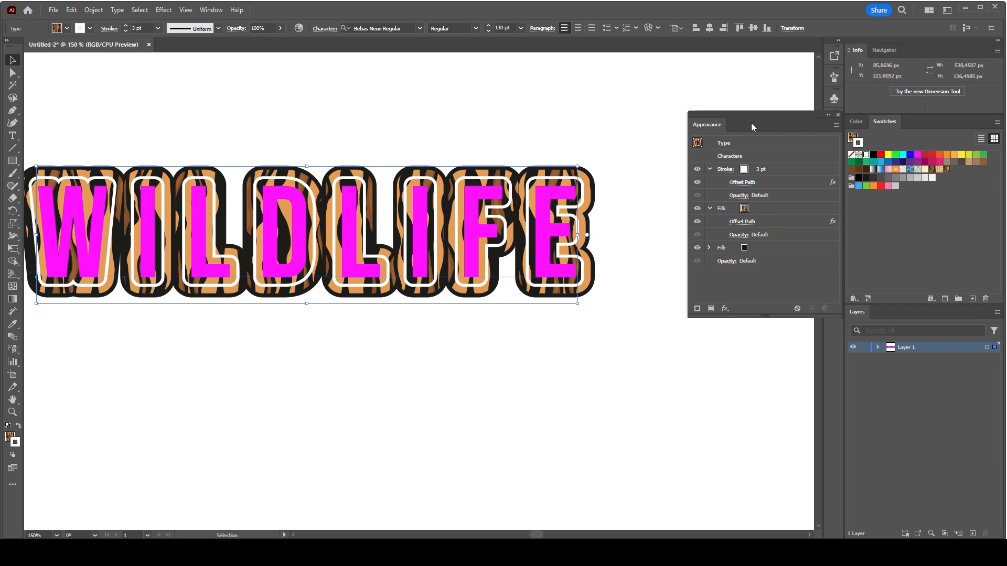
left_click_drag(751, 127, 687, 117)
double_click(550, 232)
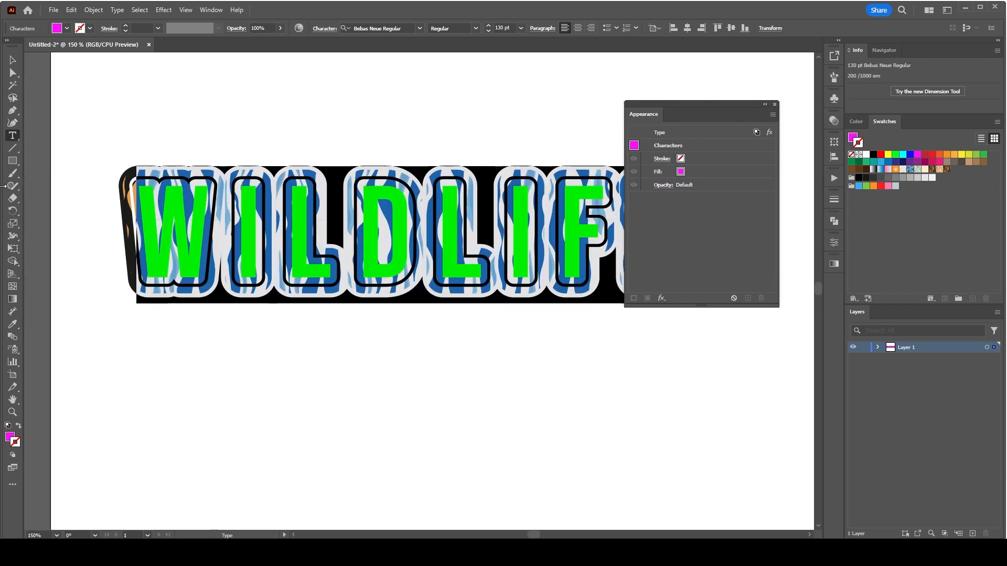
type("IG")
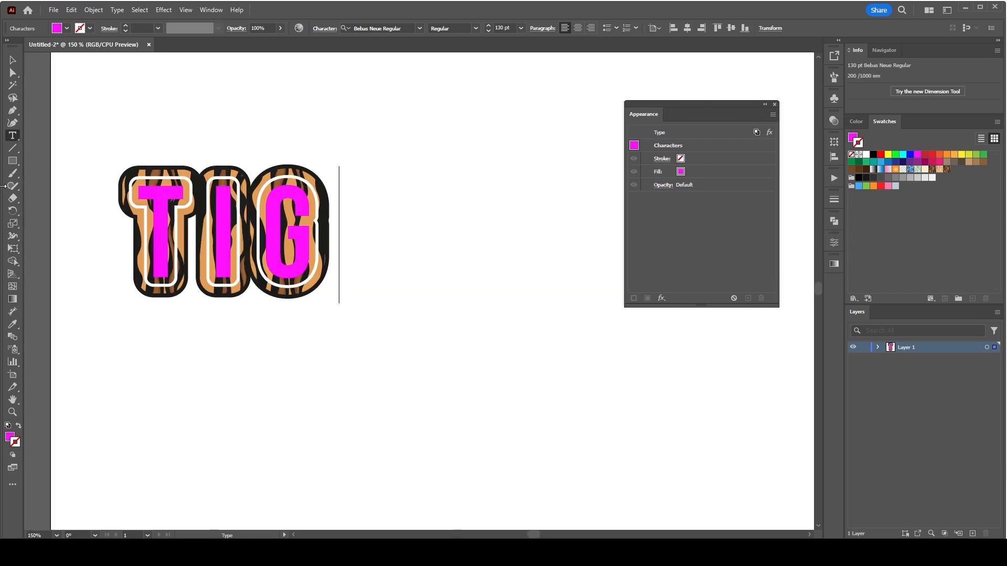
type("ER")
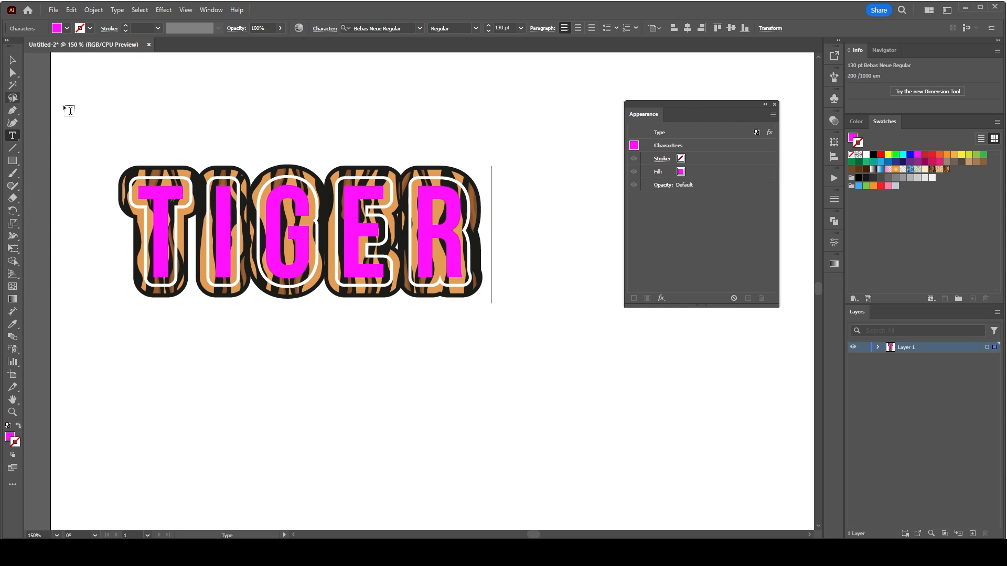
left_click(13, 61)
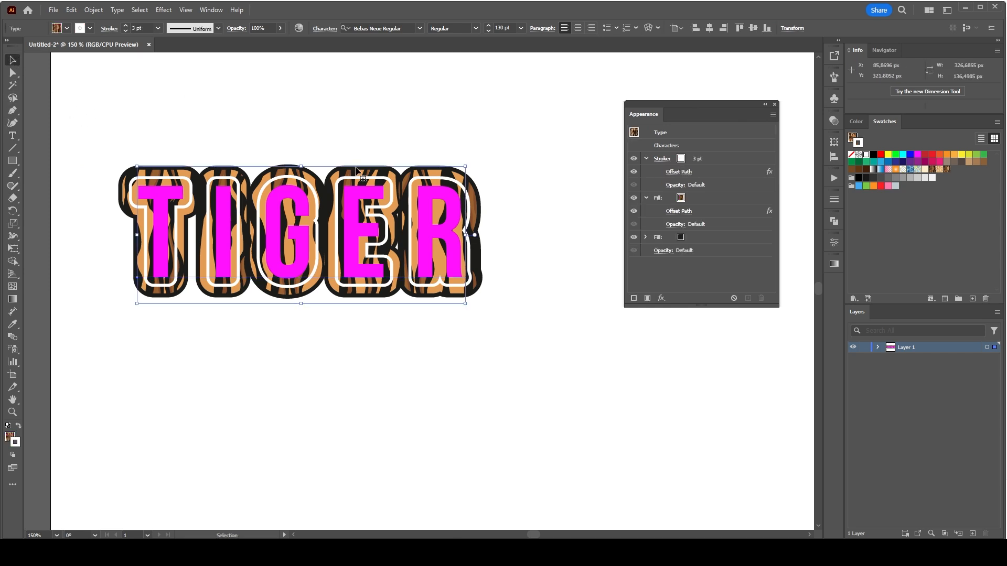
Step: Set the Characters fill of the TIGER text to None and return to its Type-level appearance
double_click(668, 145)
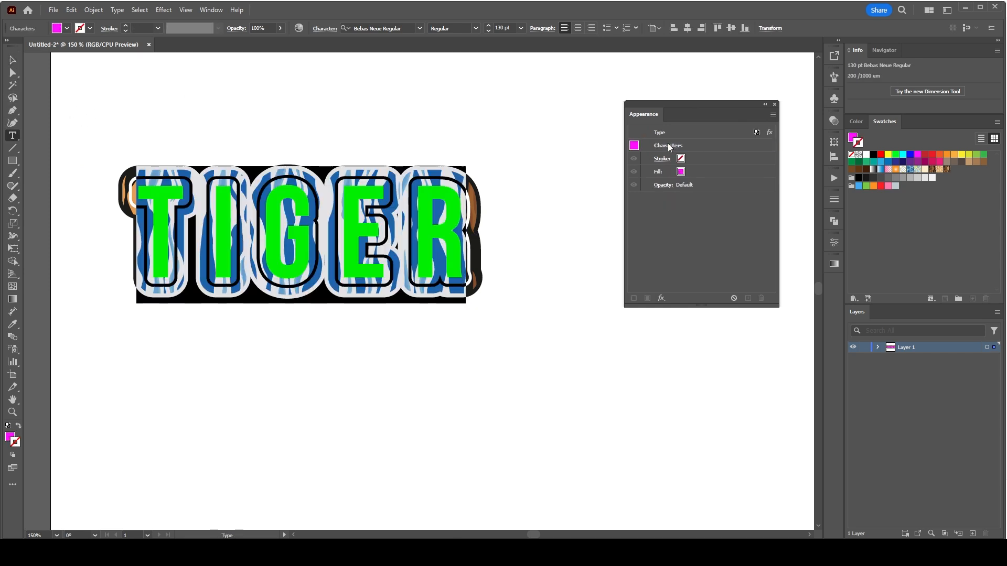
left_click(702, 172)
left_click(690, 171)
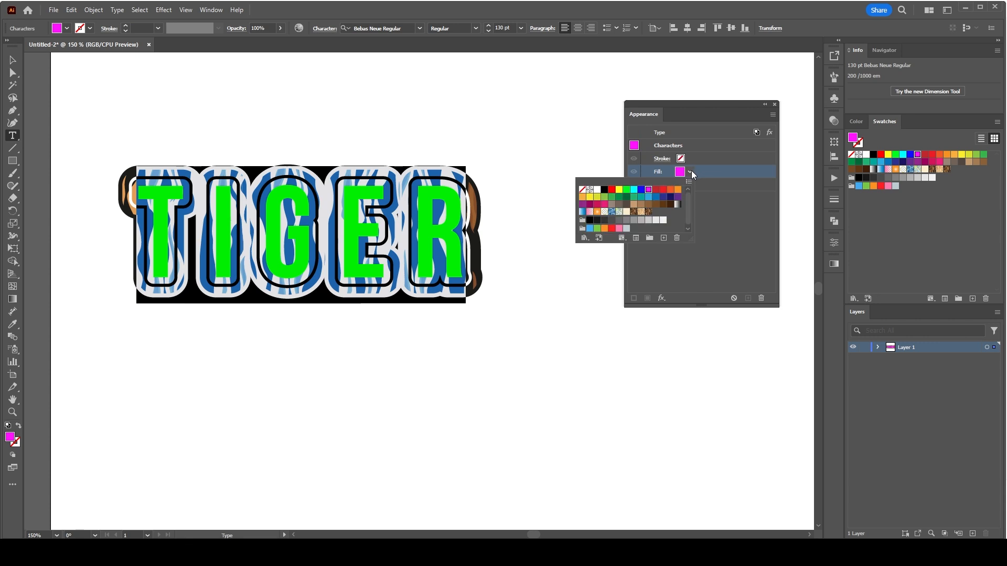
left_click(582, 190)
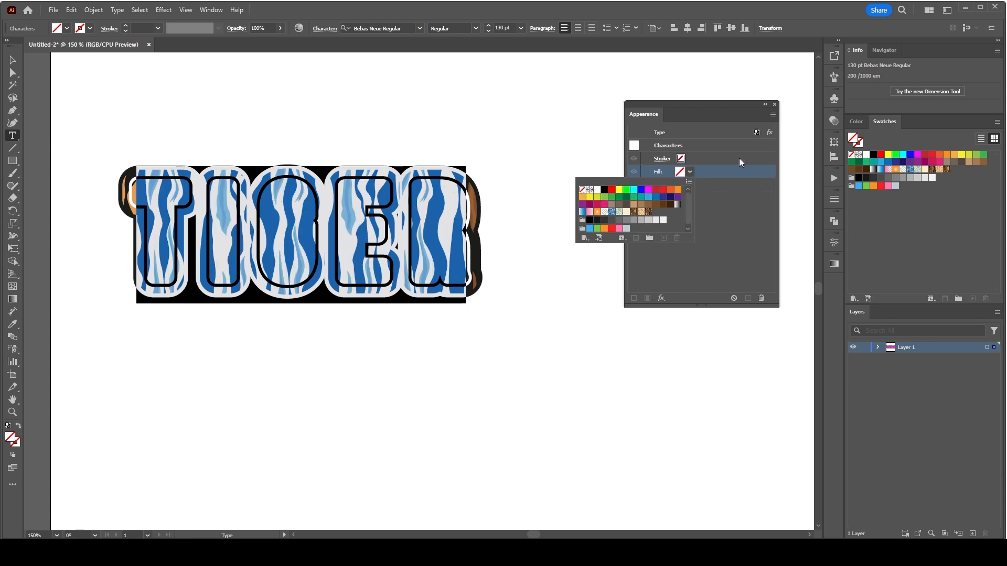
left_click(675, 132)
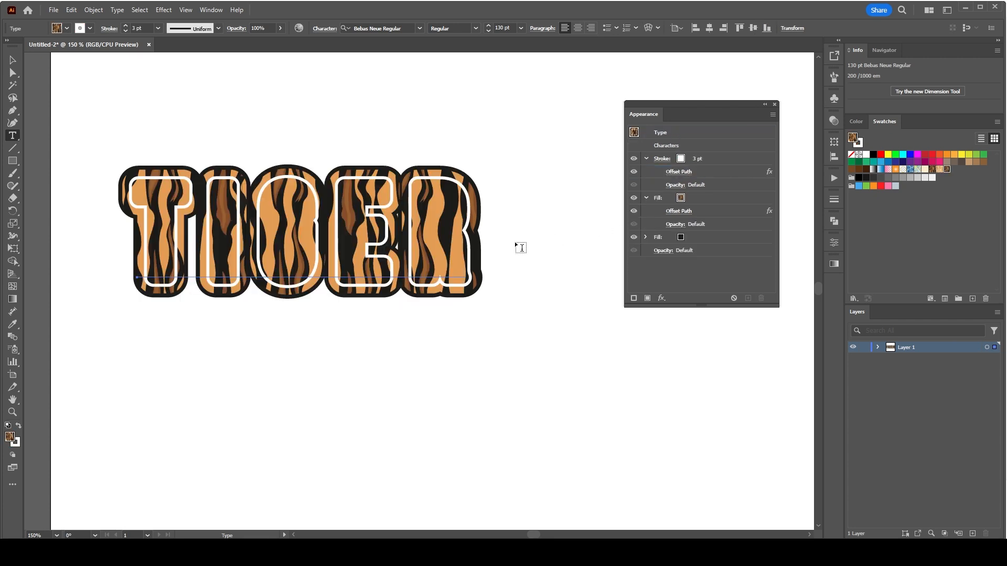
left_click(432, 230)
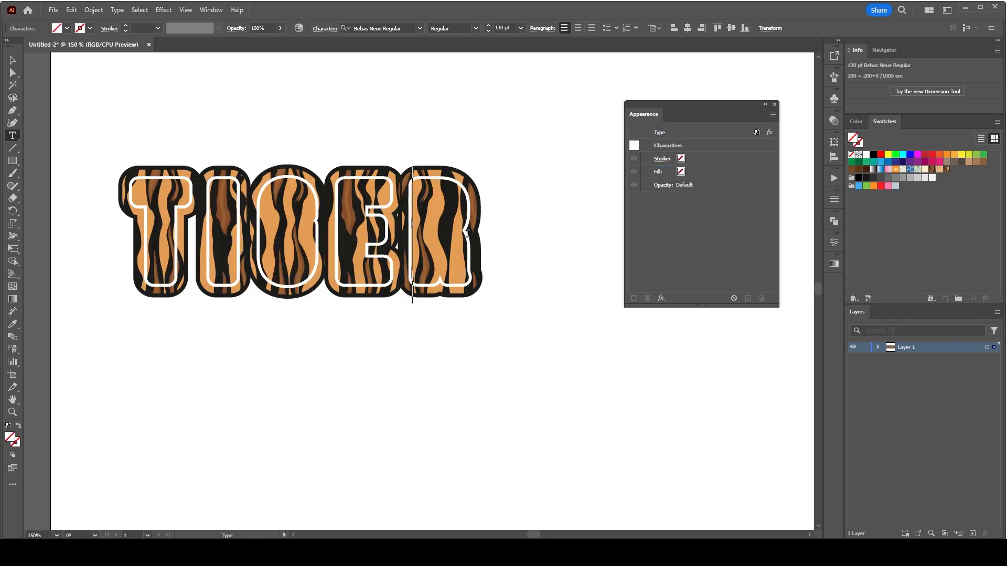
key("End")
key("Escape")
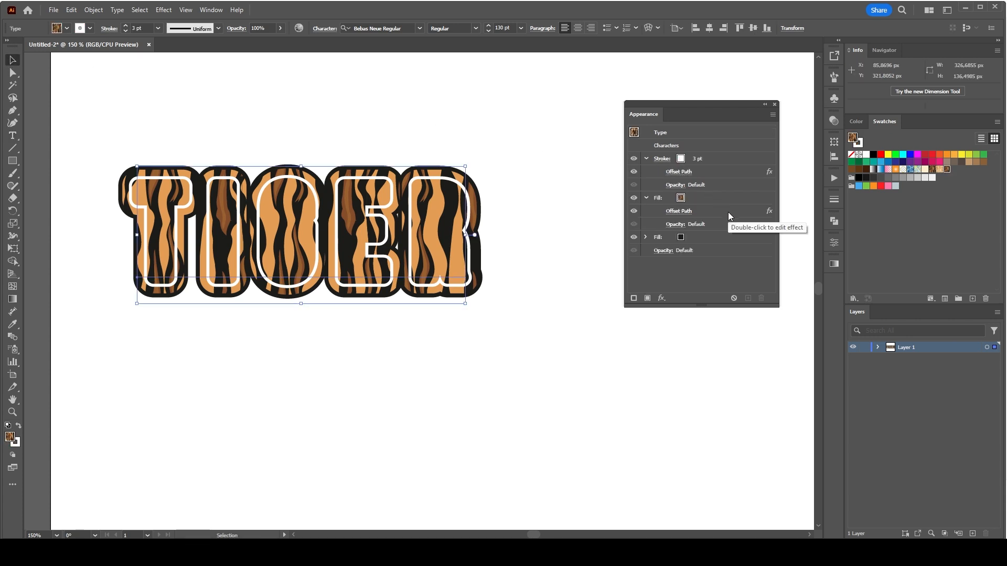
Step: Add another fill below the black offset fill of the TIGER text and set it to yellow
left_click(715, 236)
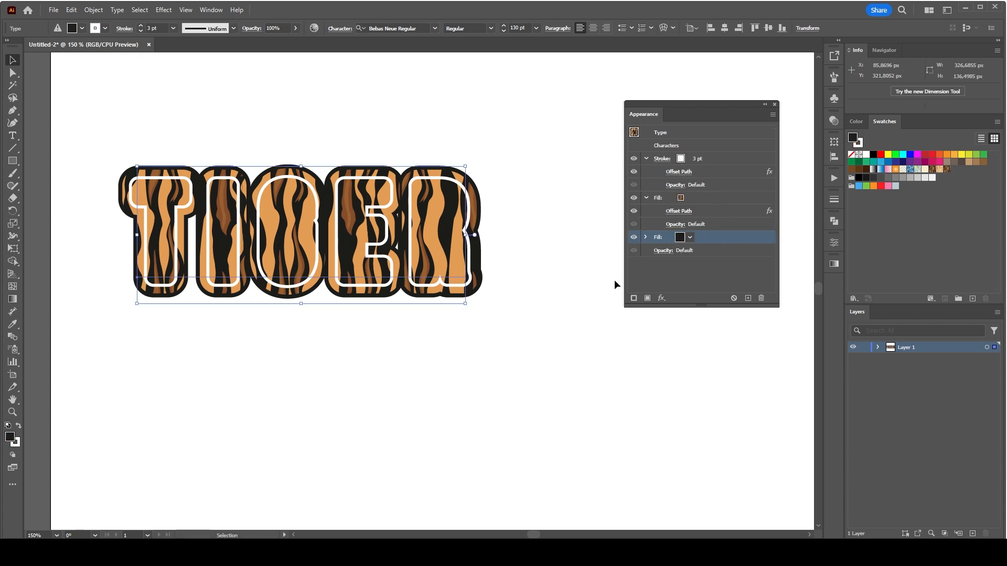
left_click(647, 299)
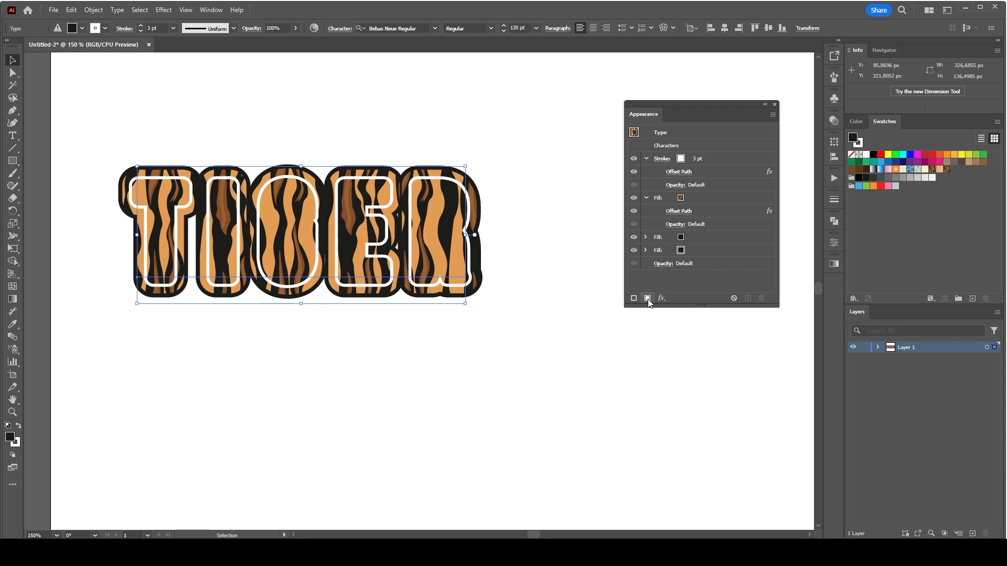
left_click(634, 251)
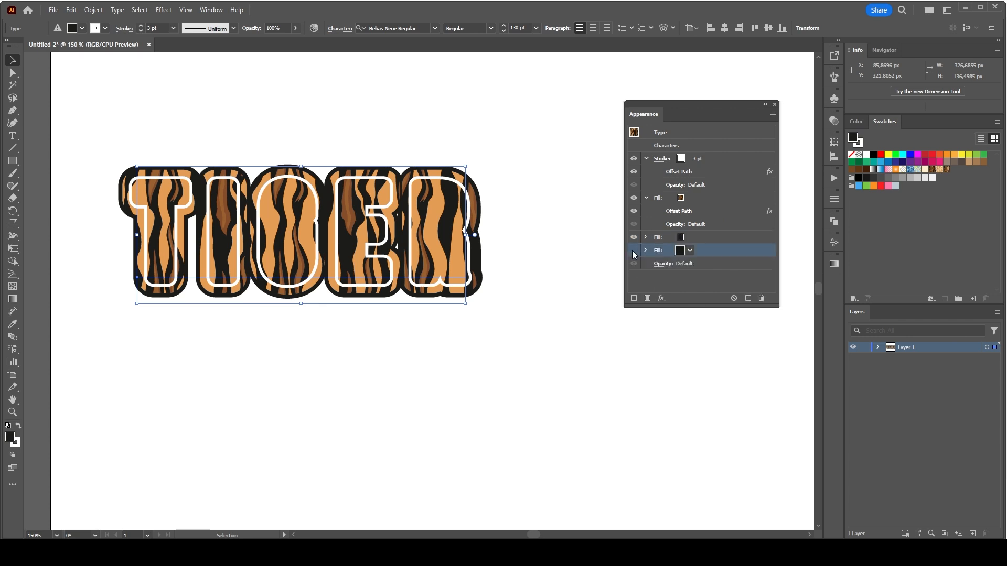
left_click(635, 239)
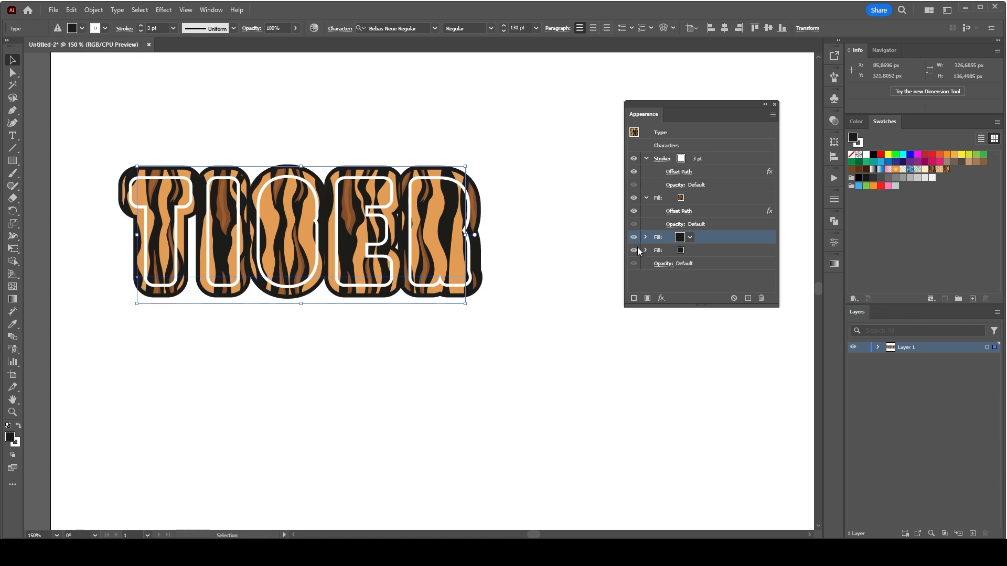
left_click(636, 253)
left_click(690, 250)
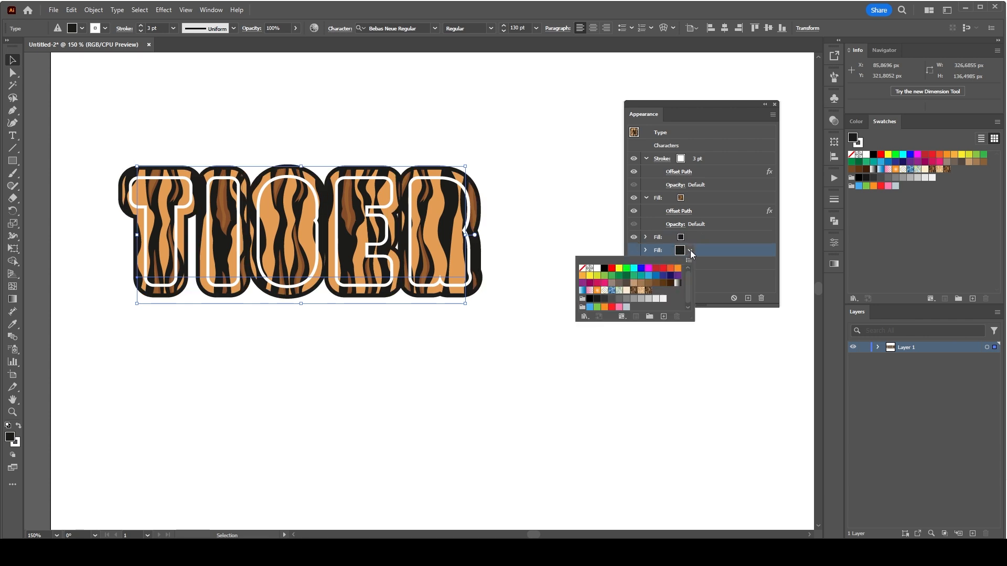
left_click(619, 268)
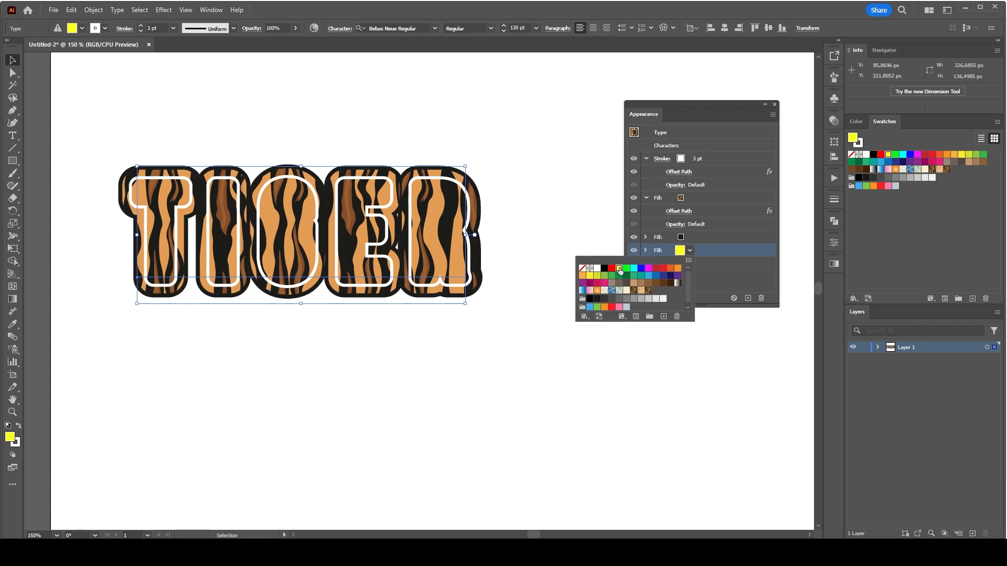
Step: Move the yellow fill above the white stroke in the appearance stack and recolour it with the cream swatch R=255 G=239 B=208
left_click(716, 256)
left_click_drag(732, 255, 731, 156)
left_click(691, 159)
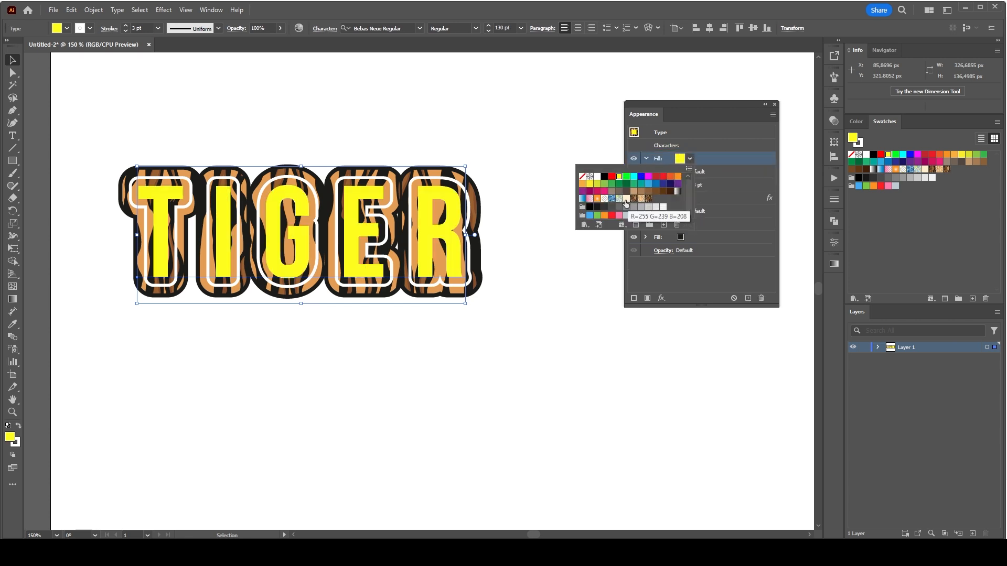
left_click(655, 203)
left_click(753, 149)
double_click(701, 145)
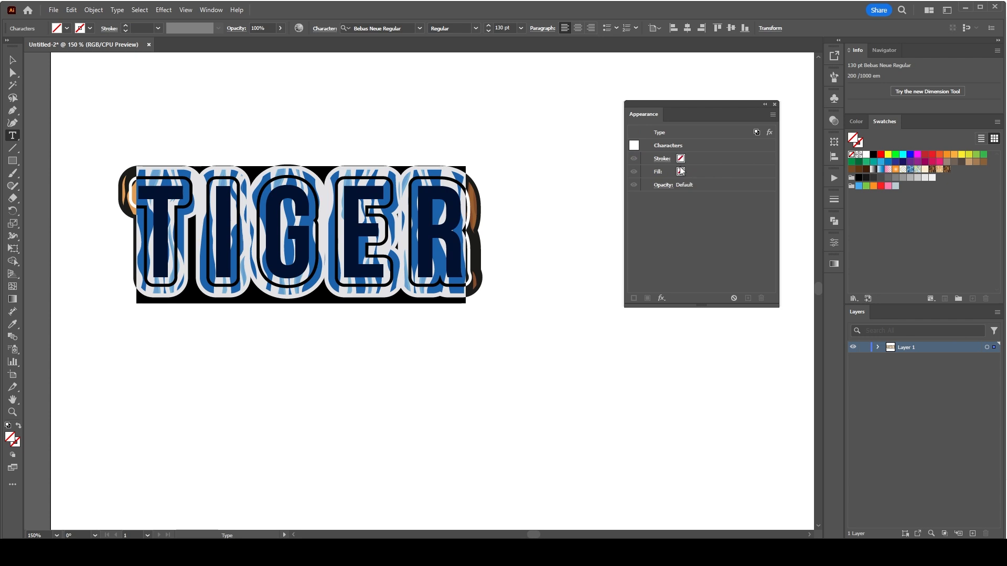
left_click(668, 132)
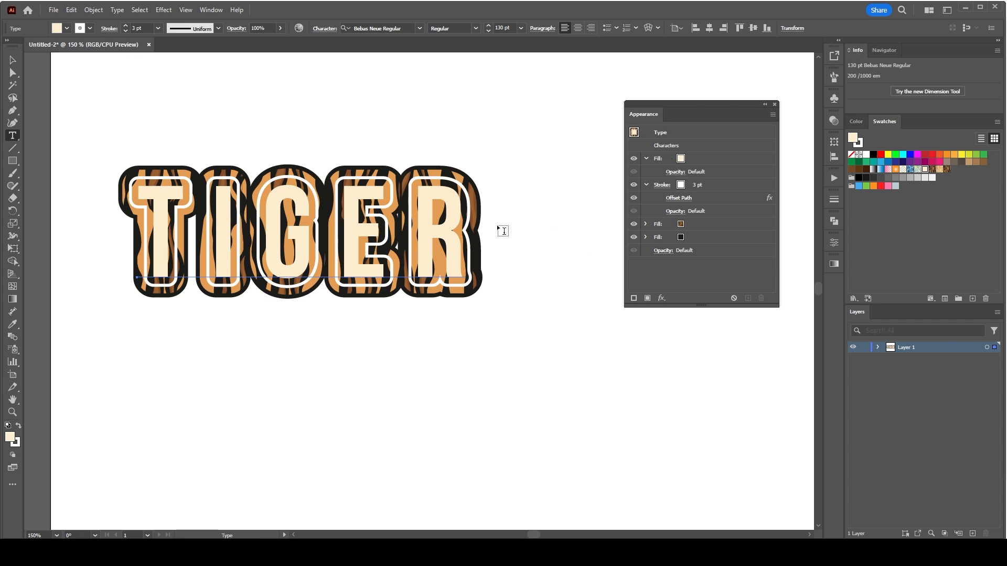
Step: Open the Graphic Styles panel with the TIGER text still selected
left_click(211, 10)
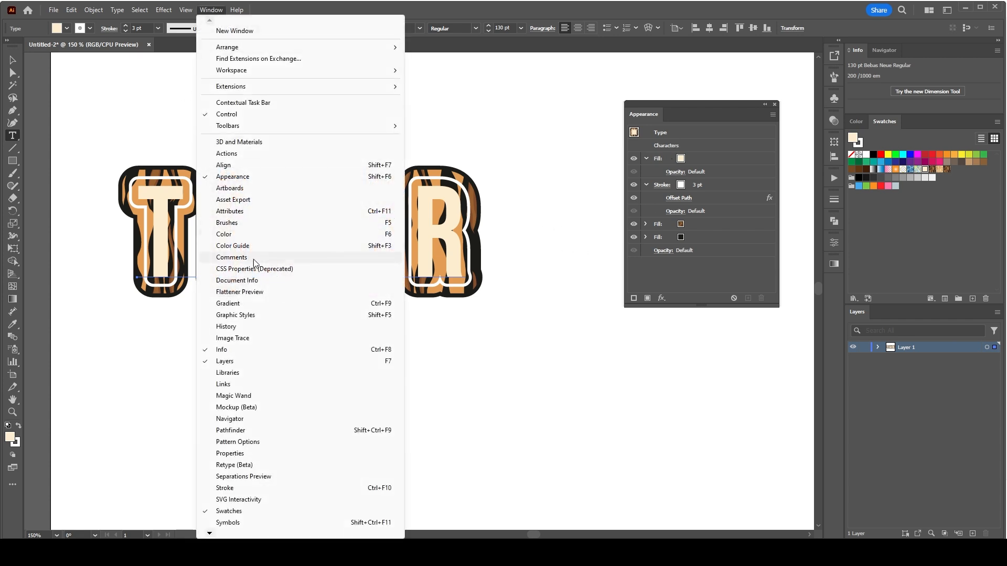
left_click(246, 315)
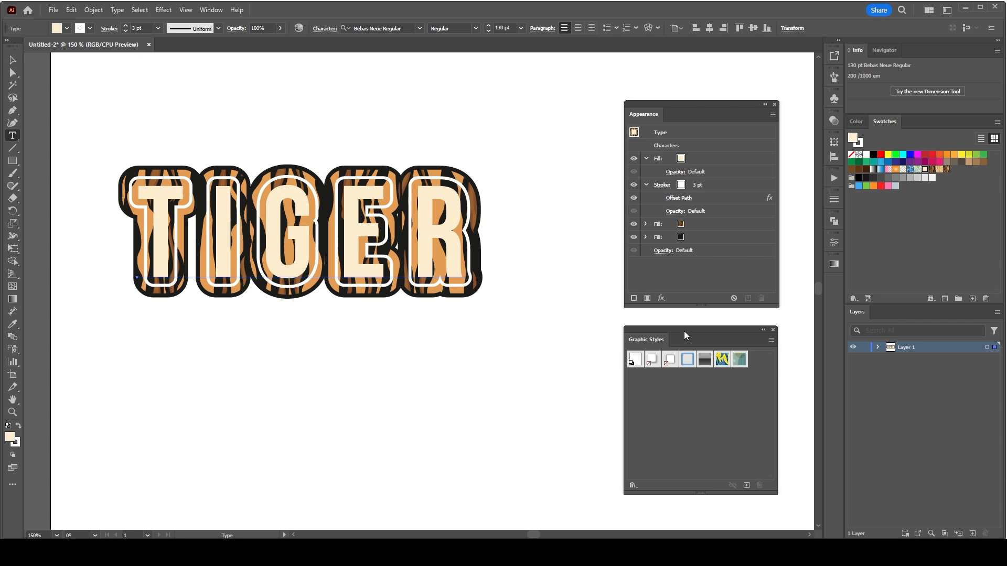
Step: Save the TIGER text's appearance as a new graphic style and name it T'GER
left_click_drag(685, 334, 601, 327)
key("Escape")
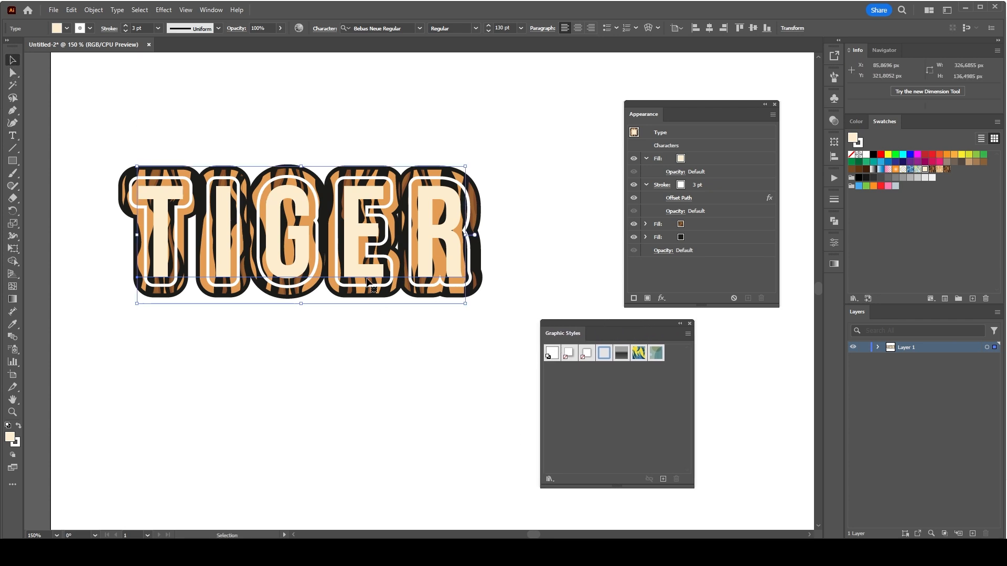
left_click_drag(367, 279, 617, 398)
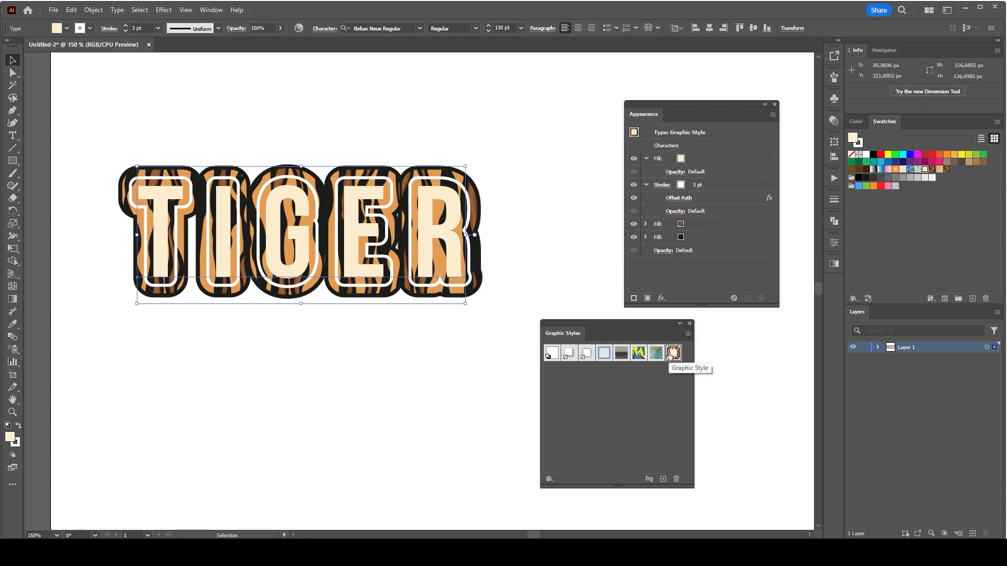
double_click(672, 354)
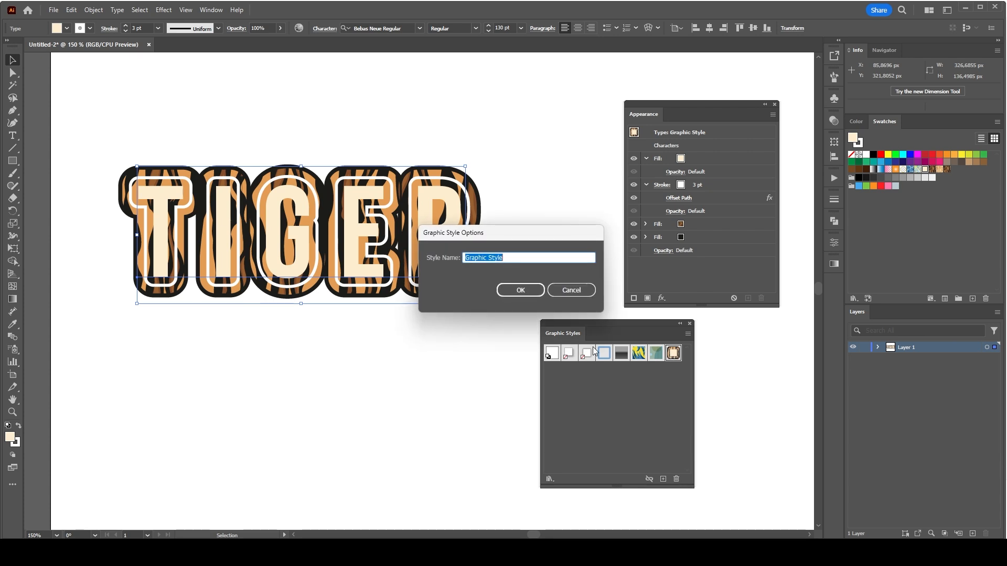
type("T'GER")
left_click(520, 290)
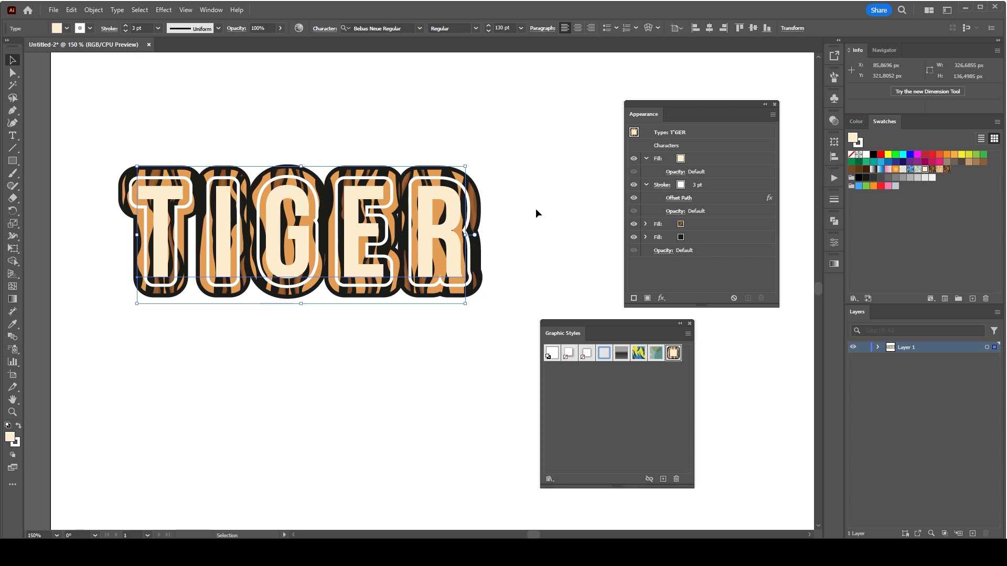
Step: Replace the TIGER text with new point text reading WILDLIFE, positioned clear of the floating panels
key("Delete")
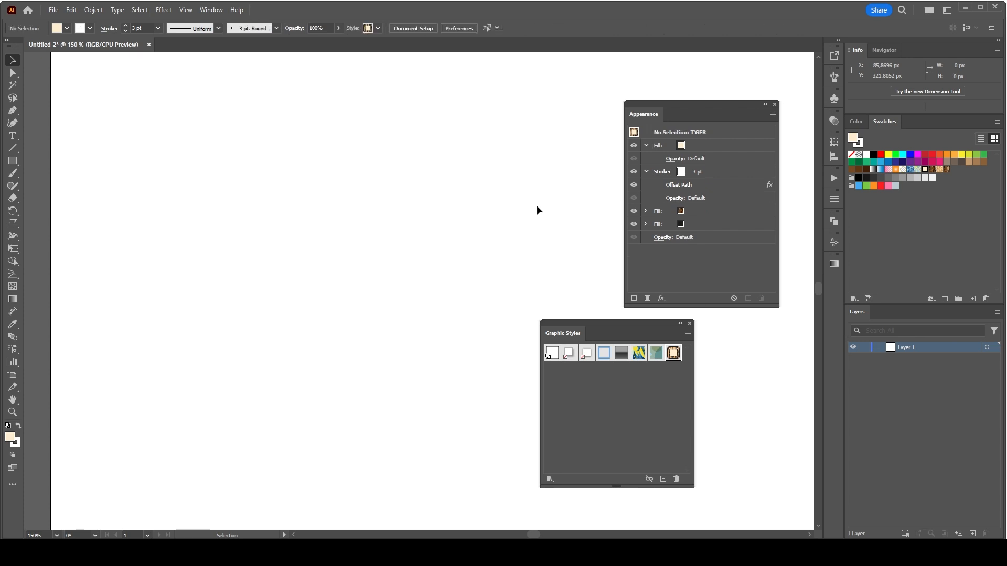
left_click(12, 135)
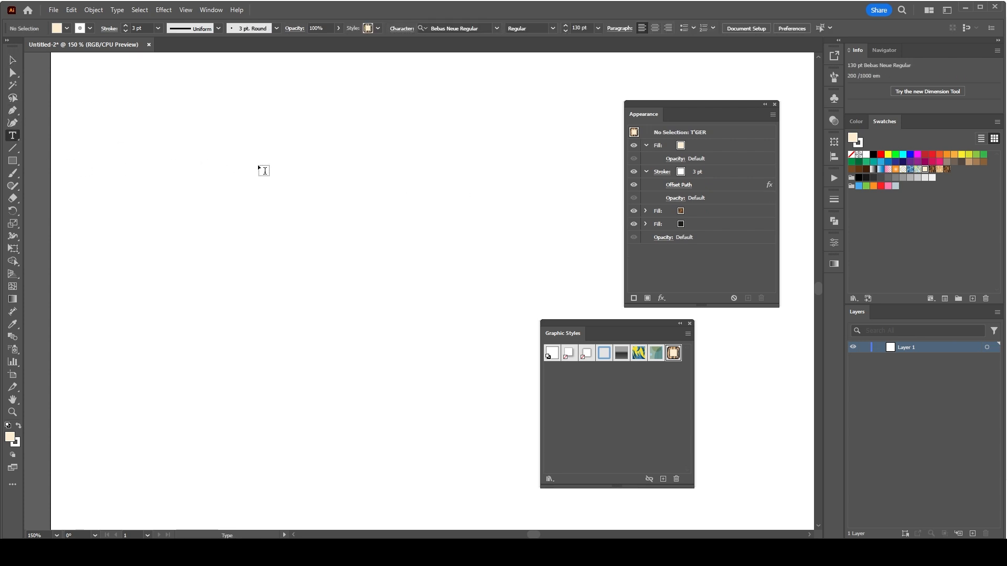
left_click(263, 170)
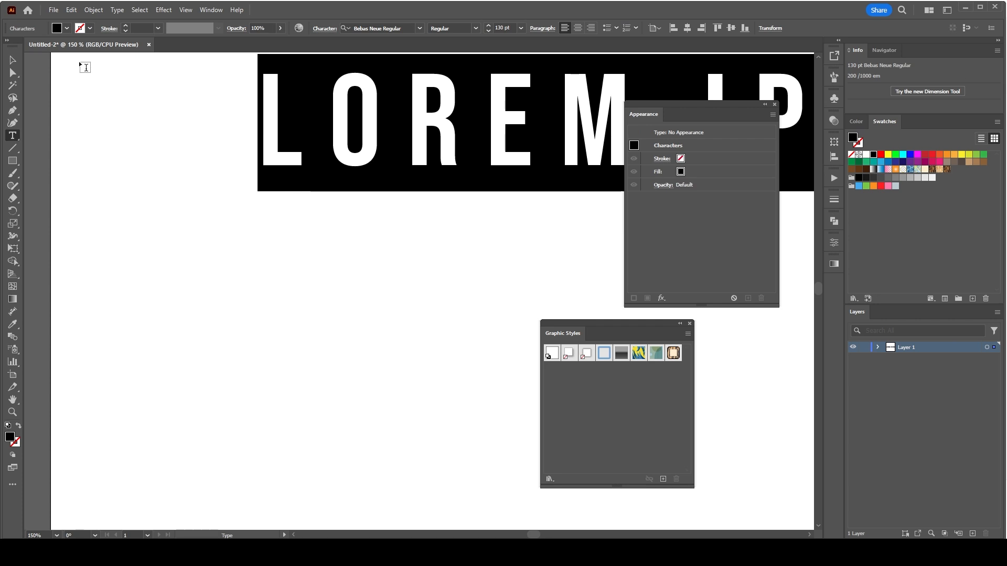
type("WILDLIFE")
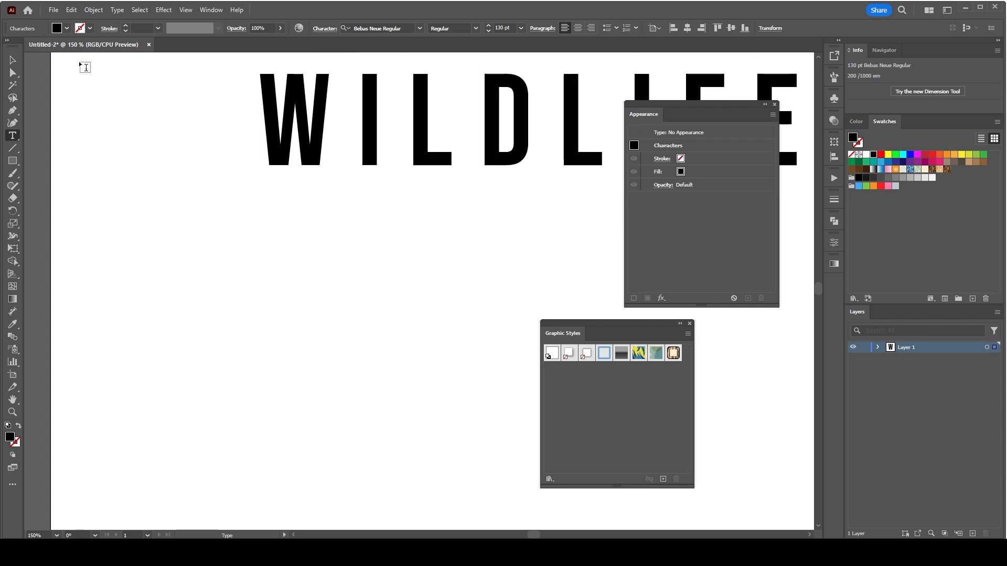
left_click(12, 59)
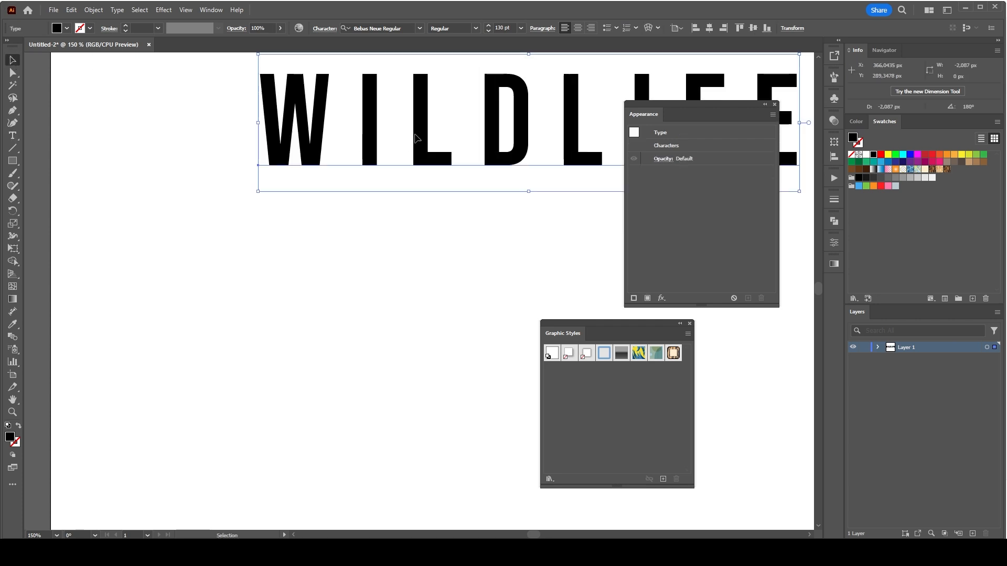
left_click_drag(422, 137, 205, 229)
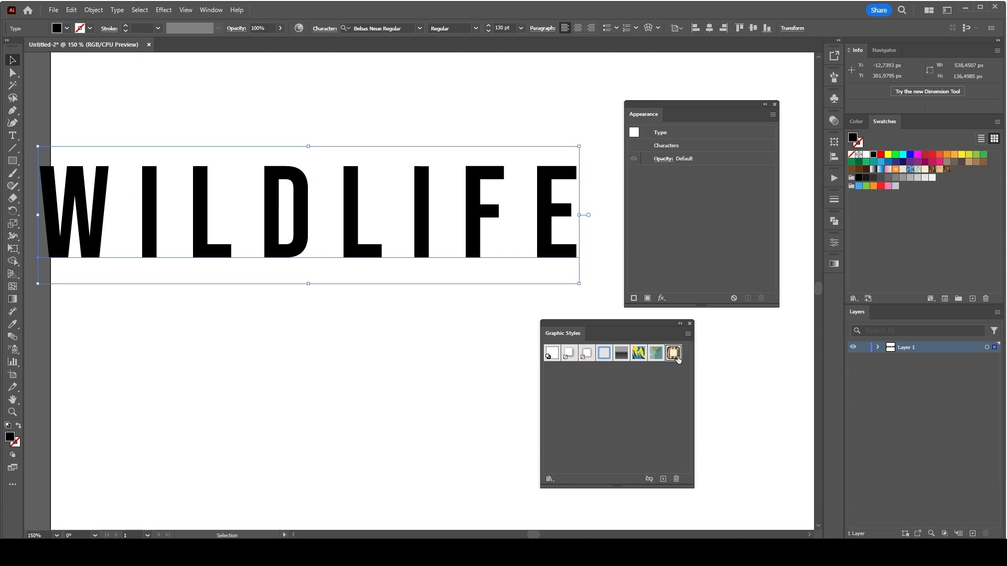
Step: Apply the T'GER graphic style to the WILDLIFE text and reduce its font size to 91 pt
left_click(673, 352)
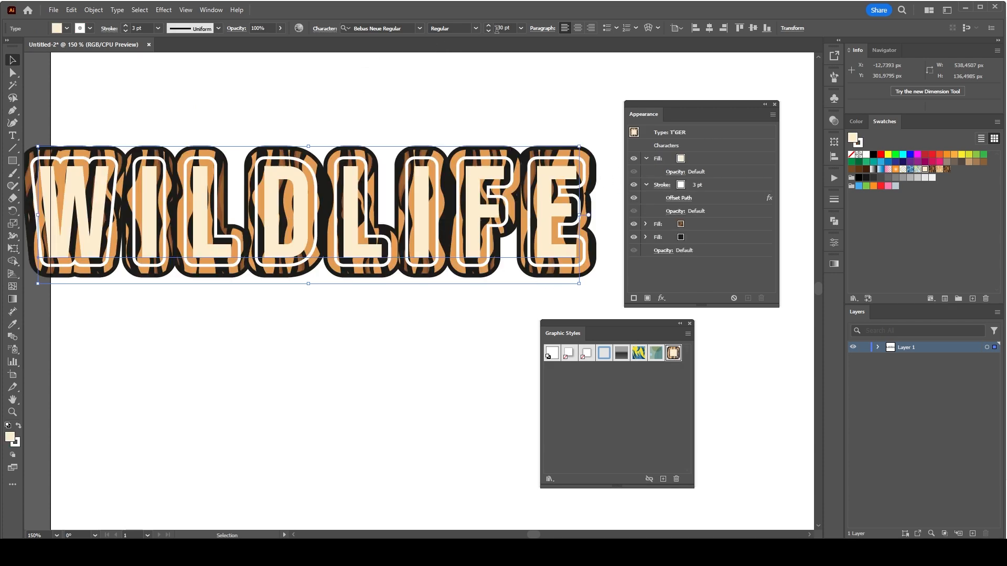
left_click(489, 31)
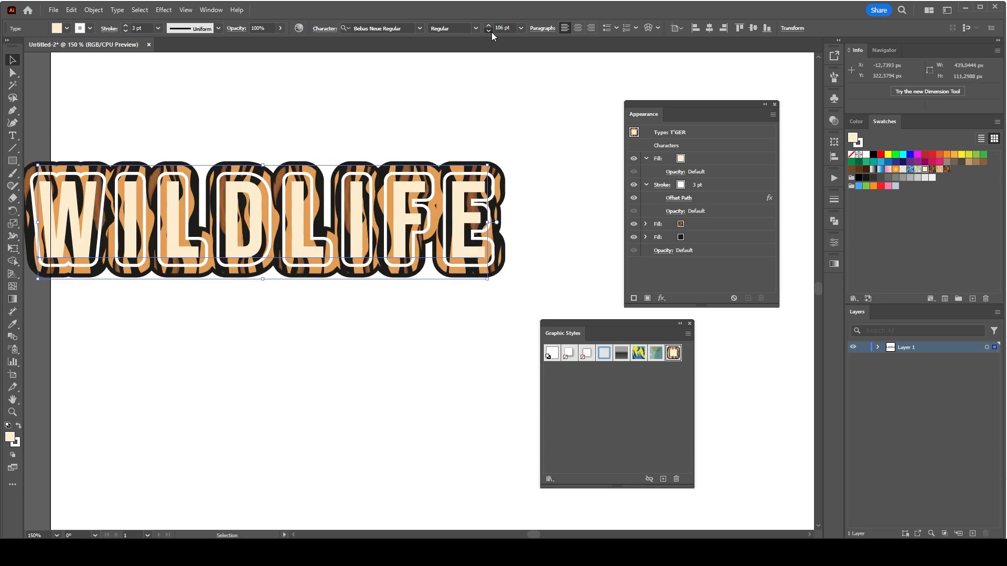
left_click(489, 31)
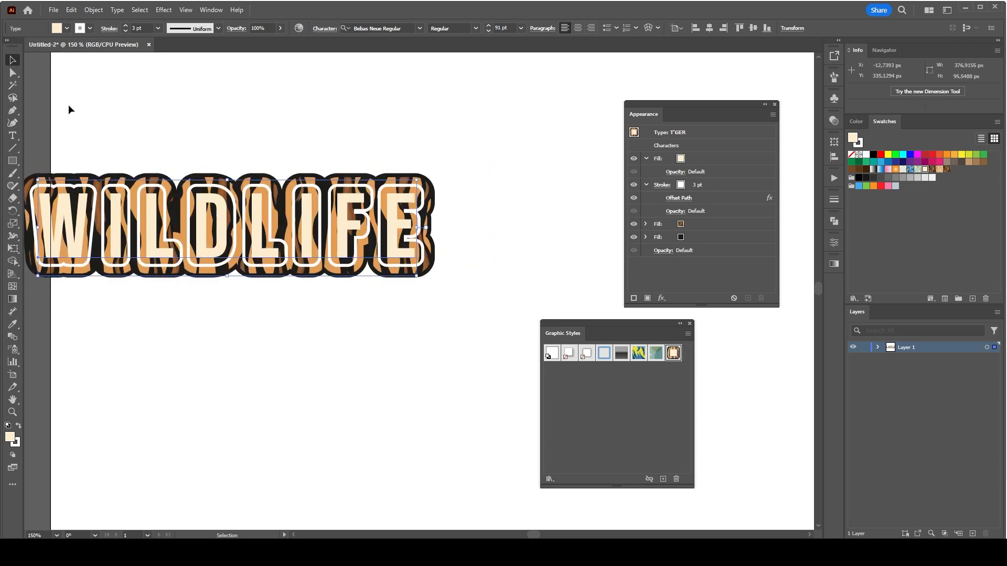